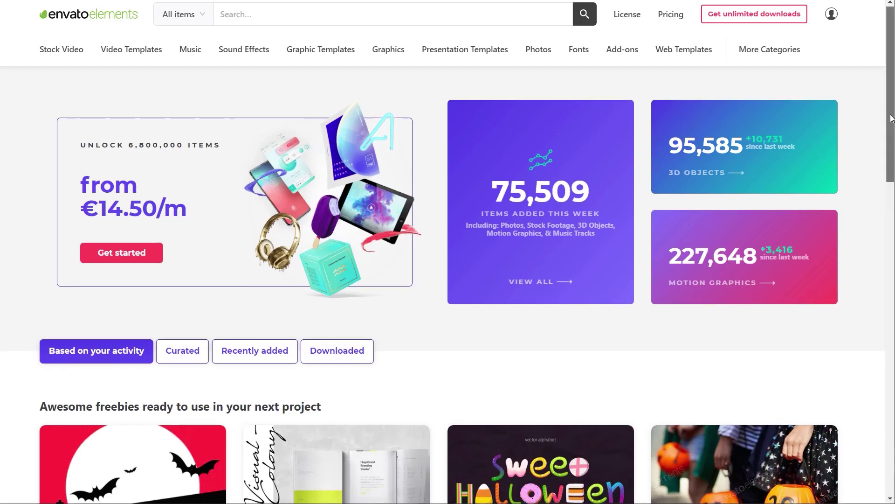
# Browse to the 3D models listing and open the hazmat worker model's page
pyautogui.scroll(-5, 448, 280)
pyautogui.scroll(-1, 447, 280)
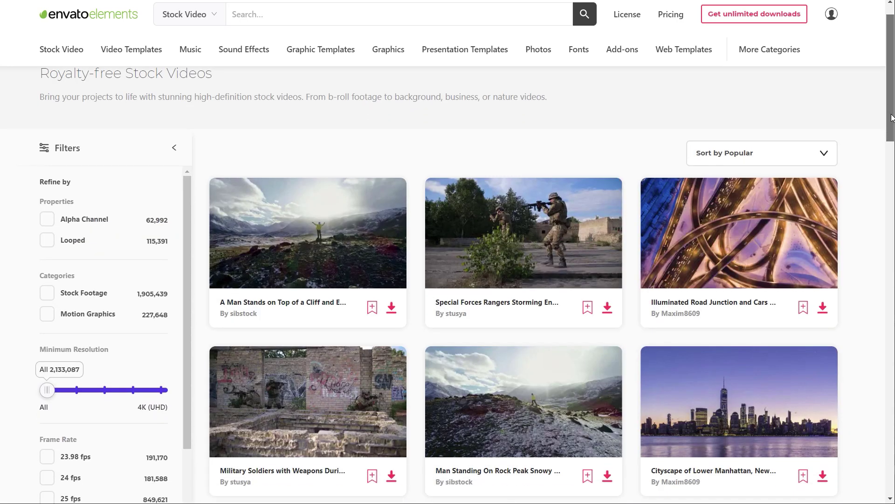
pyautogui.scroll(-7, 522, 280)
pyautogui.scroll(-5, 522, 280)
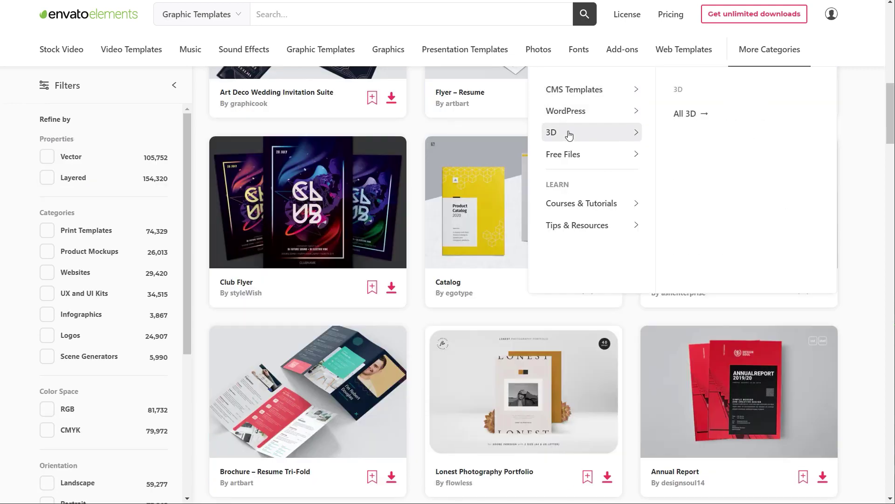
pyautogui.click(556, 133)
pyautogui.scroll(-12, 448, 280)
pyautogui.click(502, 464)
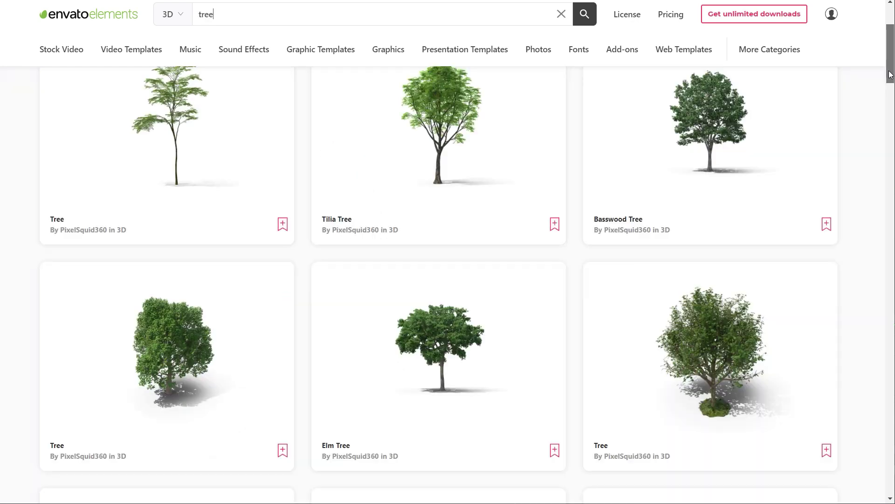
# Open the Elm Tree model page, then rotate a shed model to a low side view
pyautogui.scroll(-3, 890, 74)
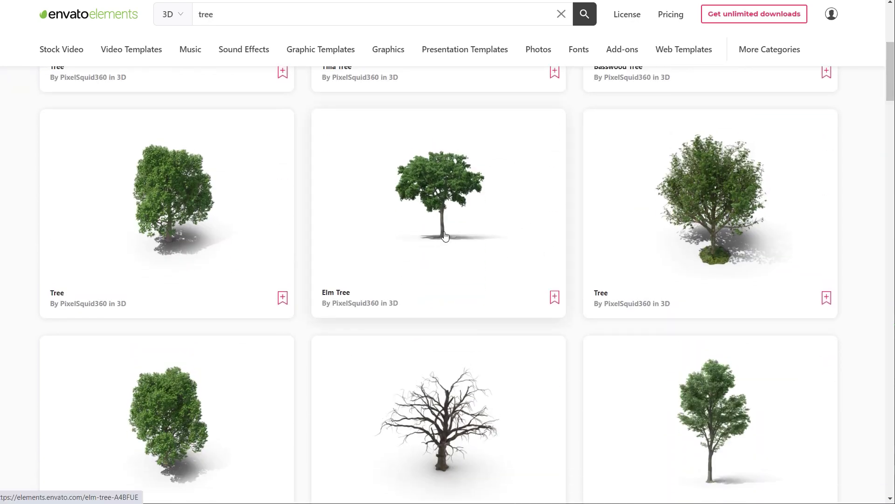
pyautogui.click(500, 224)
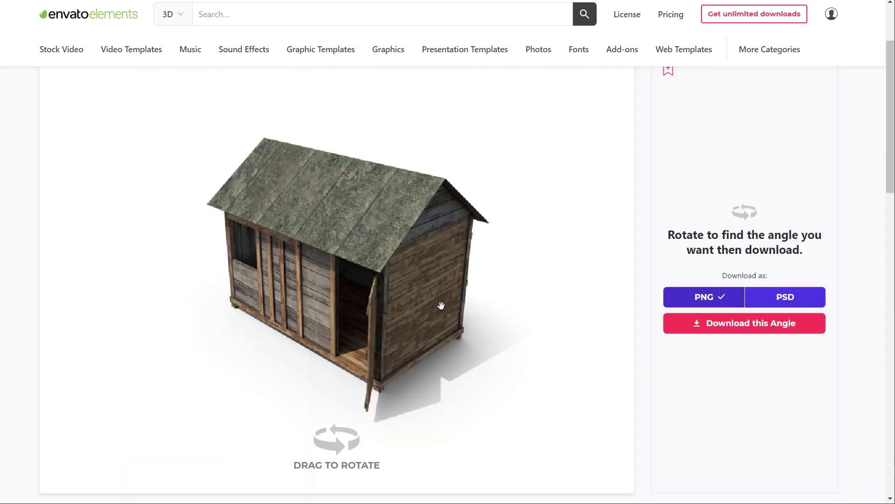
pyautogui.moveTo(441, 305); pyautogui.dragTo(426, 294)
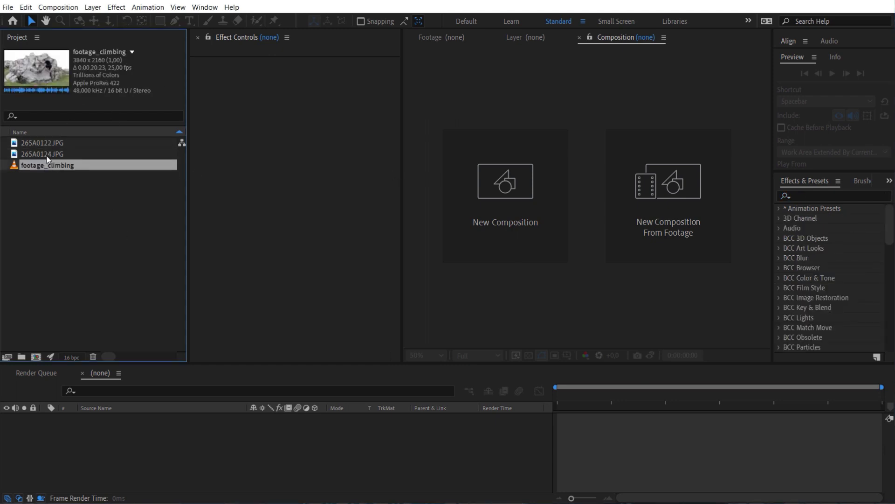
# Start a new 1920×1080, 25 fps composition named FullHD Comp
pyautogui.moveTo(42, 156); pyautogui.dragTo(55, 241)
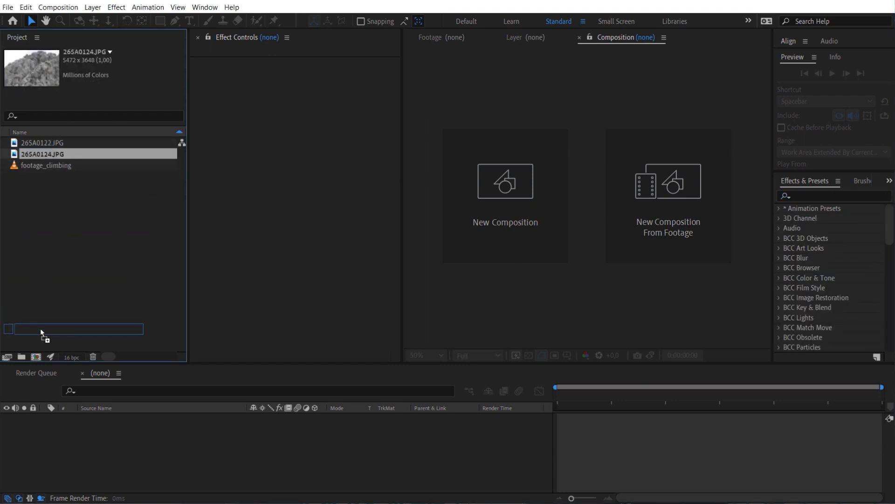
pyautogui.moveTo(40, 329); pyautogui.dragTo(44, 149)
pyautogui.click(68, 11)
pyautogui.click(75, 20)
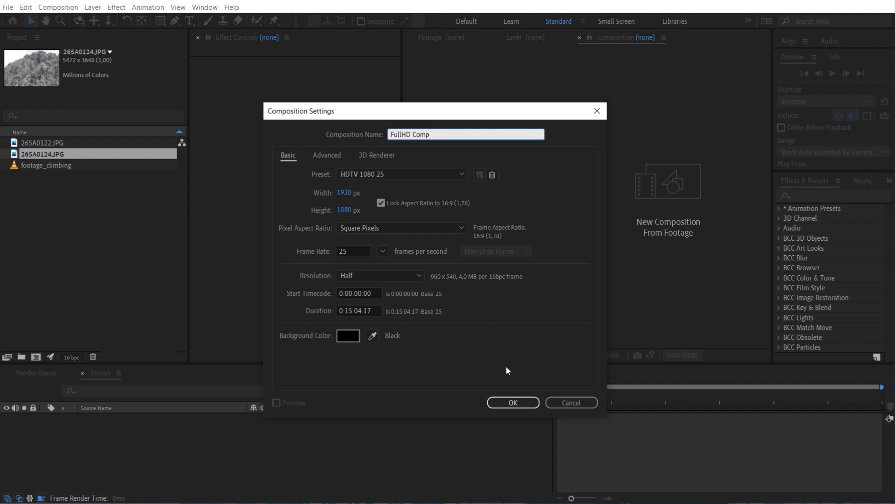
# Confirm FullHD Comp, then create a Mountain composition from both mountain photos
pyautogui.click(513, 402)
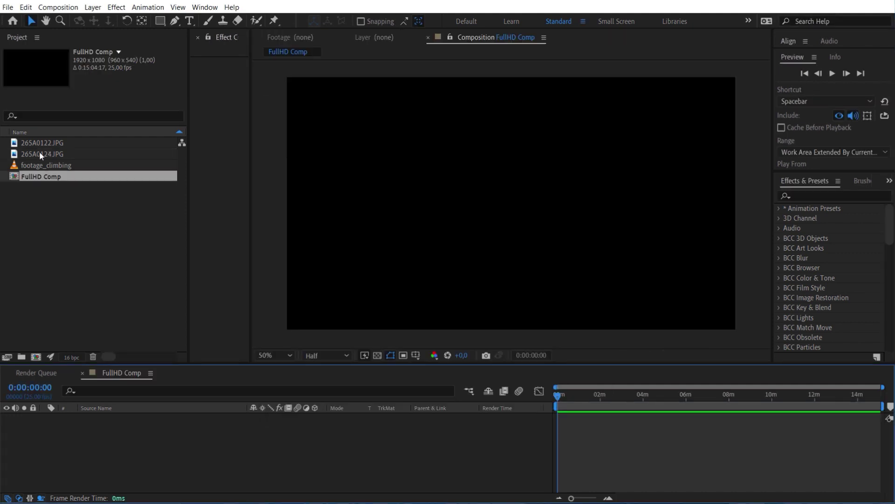
pyautogui.scroll(-4, 444, 167)
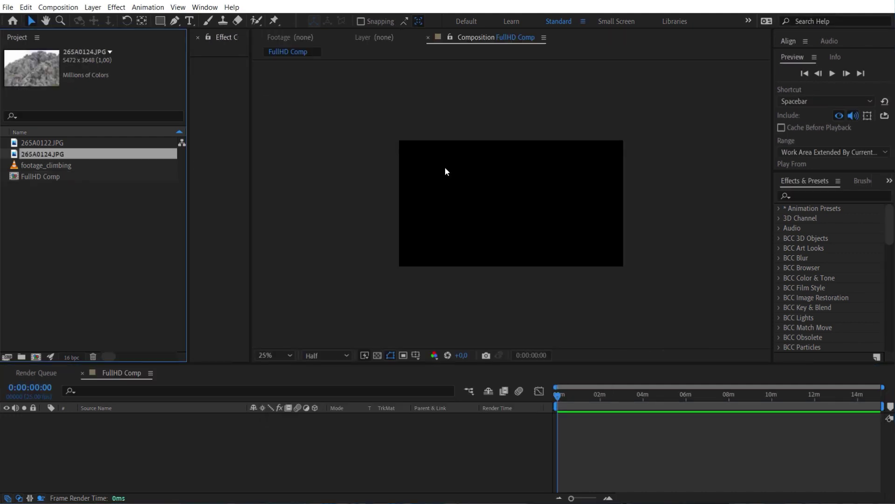
pyautogui.moveTo(62, 159); pyautogui.dragTo(65, 329)
pyautogui.scroll(1, 583, 242)
pyautogui.press('Up')
pyautogui.keyDown('shift'); pyautogui.click(54, 153); pyautogui.keyUp('shift')
pyautogui.moveTo(35, 358); pyautogui.dragTo(36, 358)
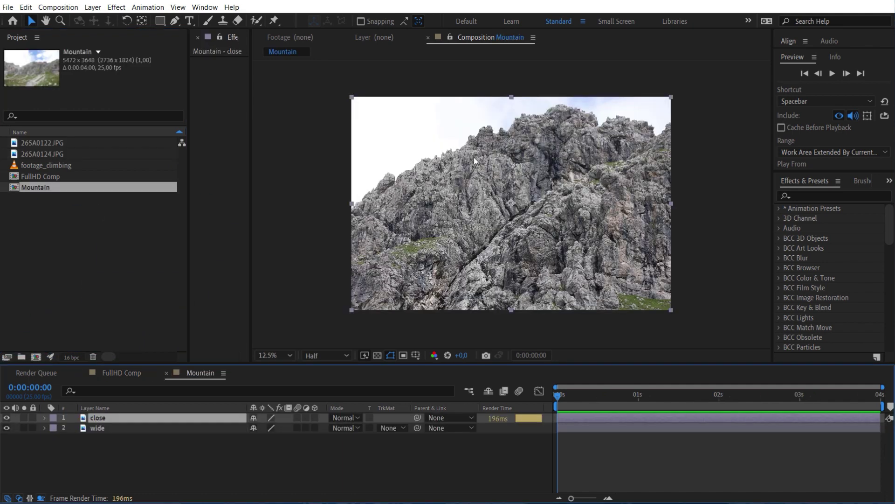
# Scale the close layer down to line up over the wide shot, checking at 50% view
pyautogui.moveTo(672, 97); pyautogui.dragTo(566, 188)
pyautogui.press('.')
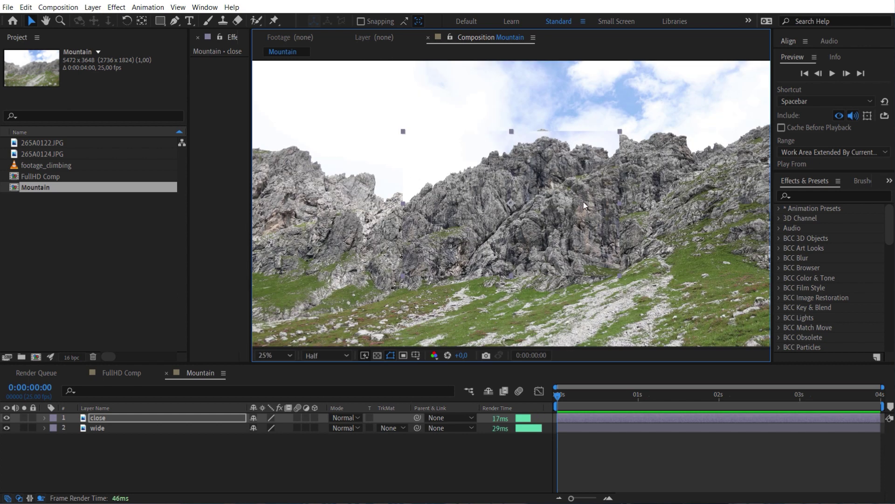
pyautogui.press('t')
pyautogui.scroll(4, 396, 256)
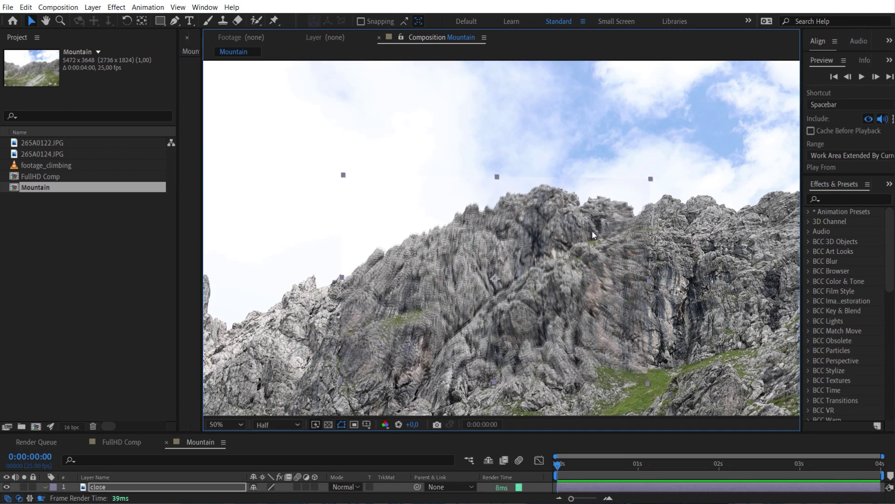
pyautogui.moveTo(670, 210); pyautogui.dragTo(593, 201)
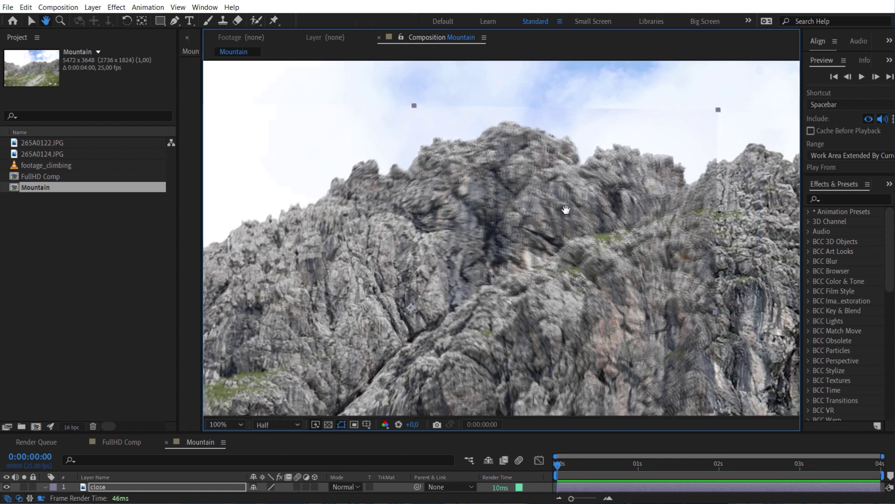
pyautogui.scroll(-2, 719, 145)
pyautogui.moveTo(418, 433); pyautogui.dragTo(418, 392)
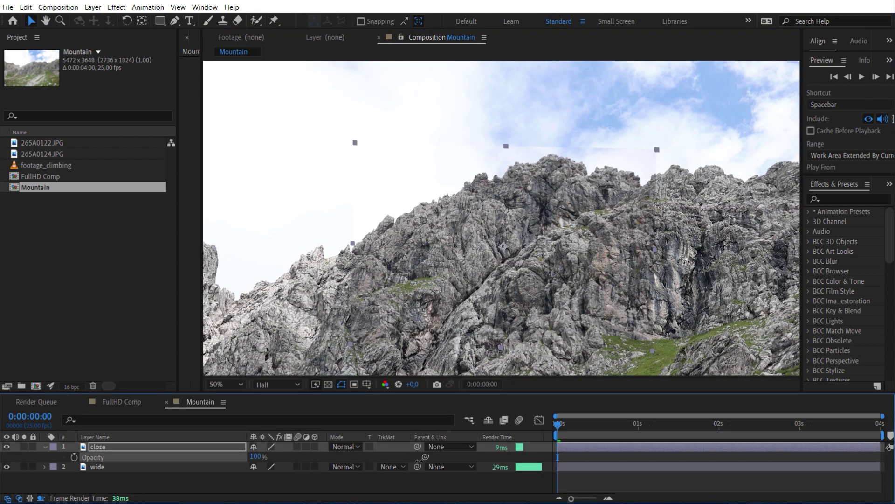
# Draw a mask around the close shot's rock and feather its edge
pyautogui.click(473, 158)
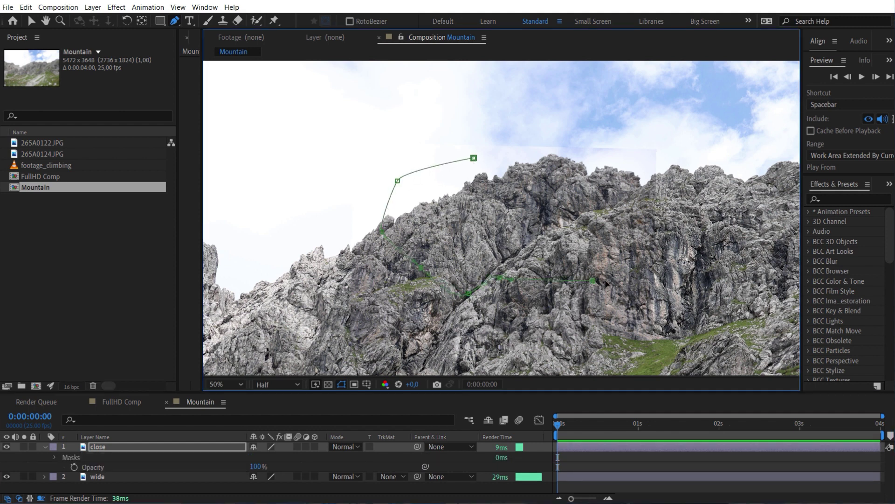
pyautogui.click(528, 150)
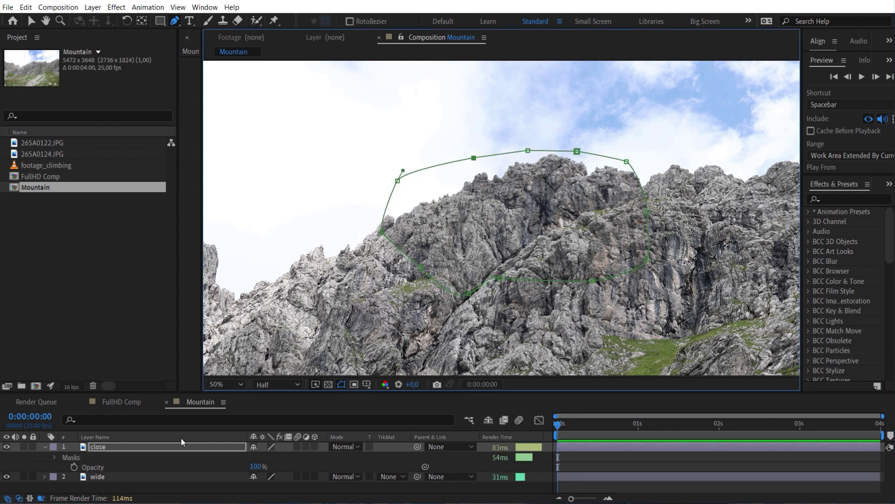
pyautogui.press('f')
pyautogui.moveTo(273, 466); pyautogui.dragTo(303, 466)
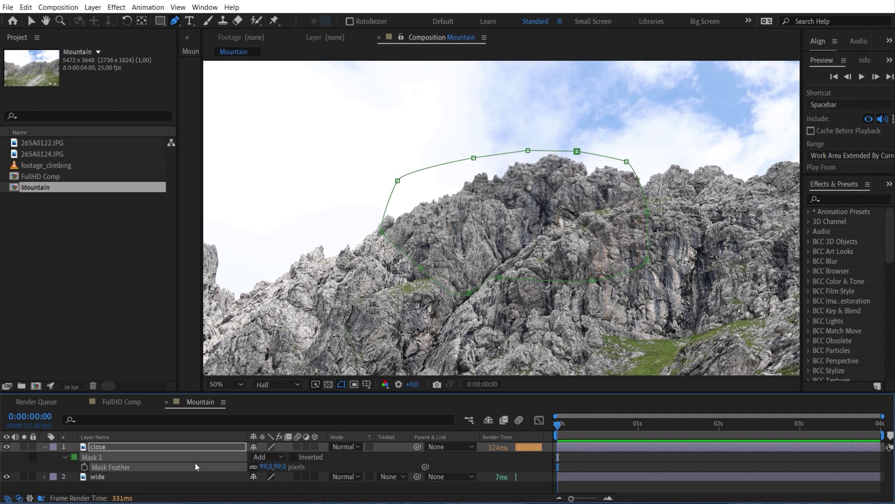
# Search for the Levels effect on close and parent the wide layer to close
pyautogui.click(356, 467)
pyautogui.click(93, 447)
pyautogui.click(844, 199)
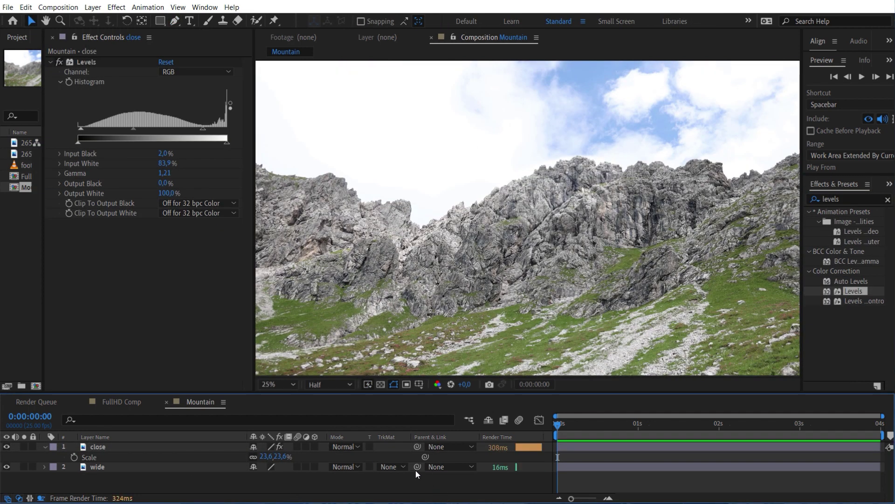
pyautogui.moveTo(416, 467); pyautogui.dragTo(105, 448)
pyautogui.press(',')
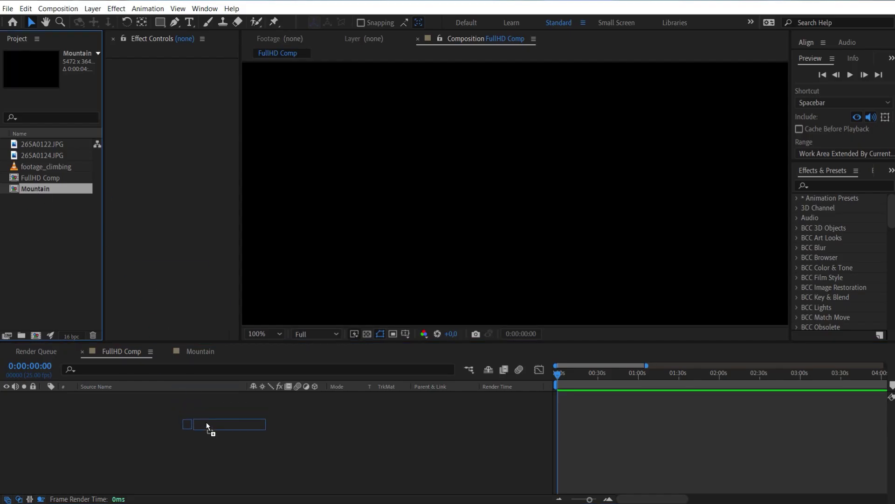
# Add the Mountain comp to FullHD Comp and reveal its Position property
pyautogui.moveTo(207, 422); pyautogui.dragTo(208, 422)
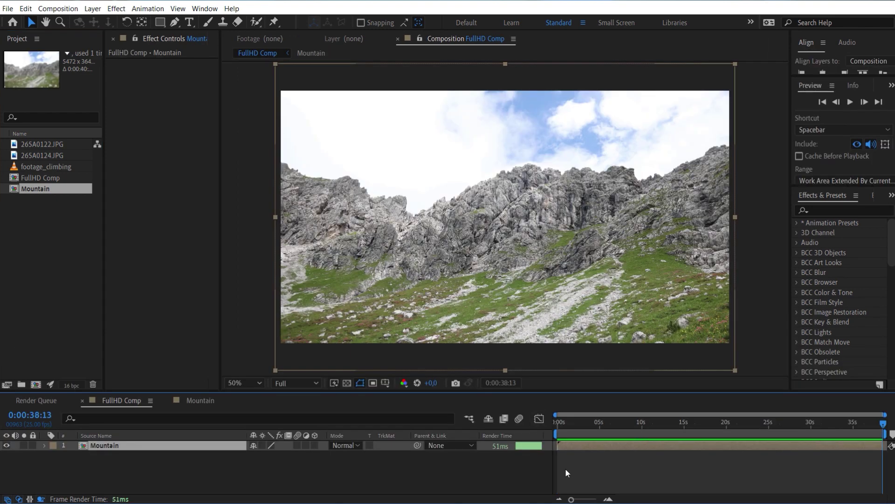
pyautogui.click(564, 466)
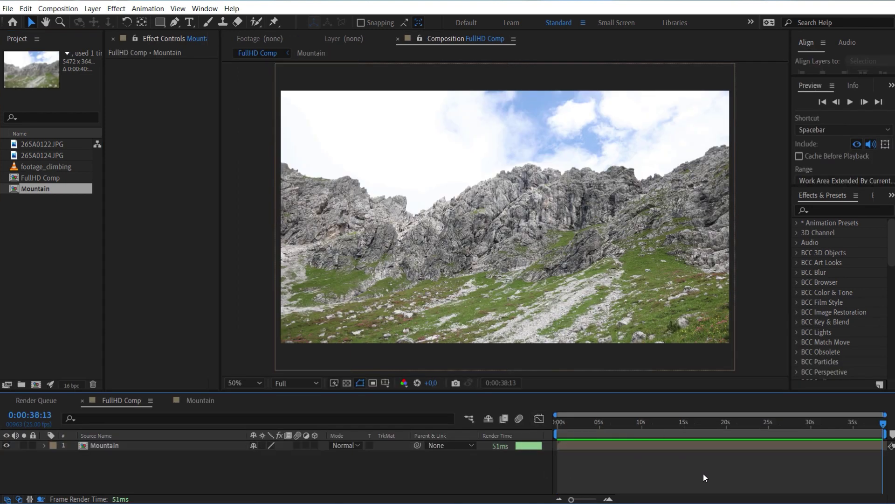
pyautogui.click(104, 445)
pyautogui.press('p')
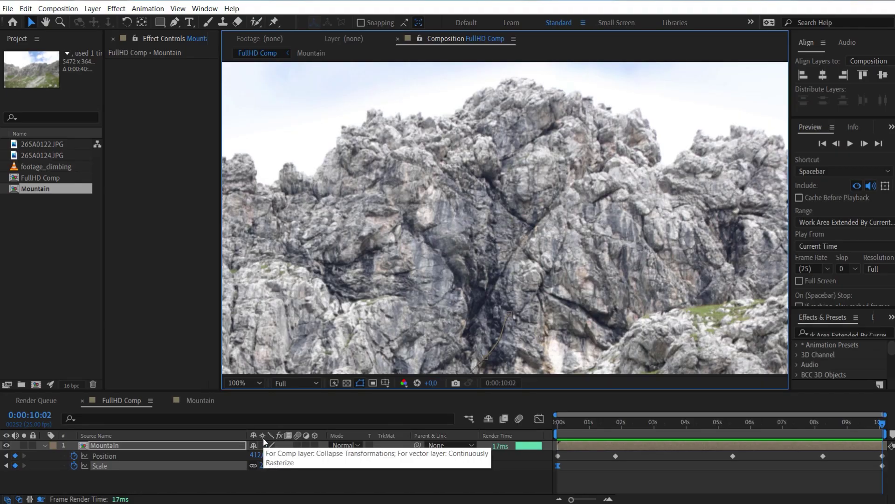
# Toggle Collapse Transformations on the Mountain layer and inspect rock detail at 200%
pyautogui.click(263, 444)
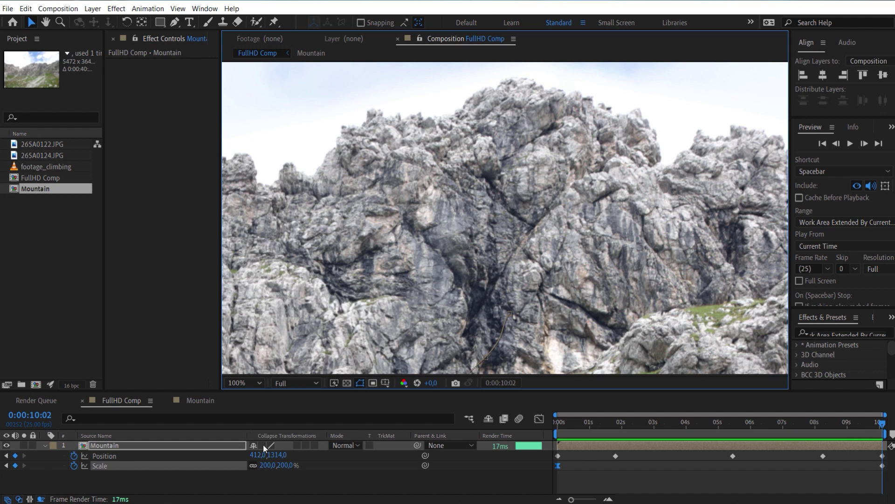
pyautogui.click(263, 444)
pyautogui.press('.')
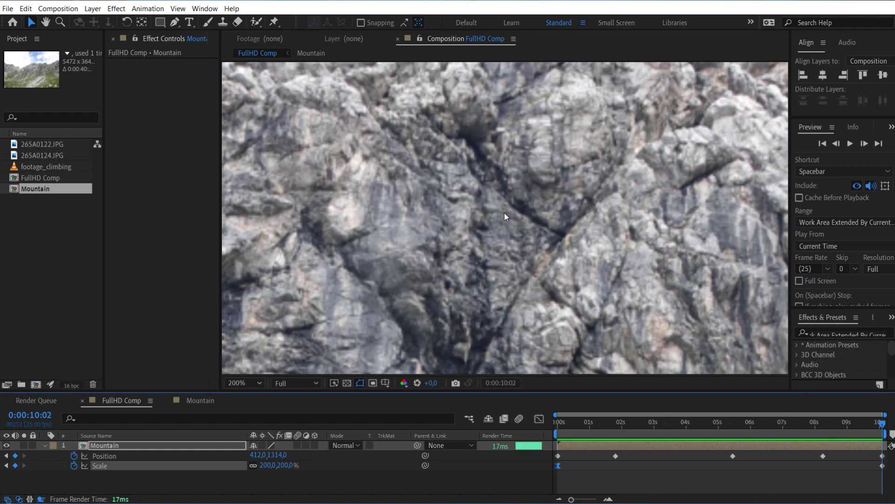
pyautogui.press('h')
pyautogui.moveTo(519, 204); pyautogui.dragTo(558, 329)
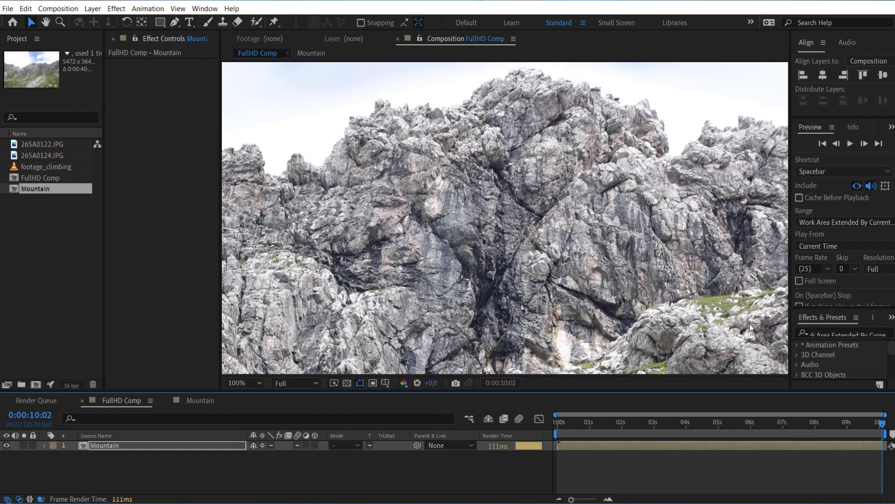
# Add footage_climbing to FullHD Comp as the top layer
pyautogui.moveTo(44, 169); pyautogui.dragTo(103, 405)
pyautogui.moveTo(110, 445); pyautogui.dragTo(111, 447)
pyautogui.press(',')
pyautogui.press(',')
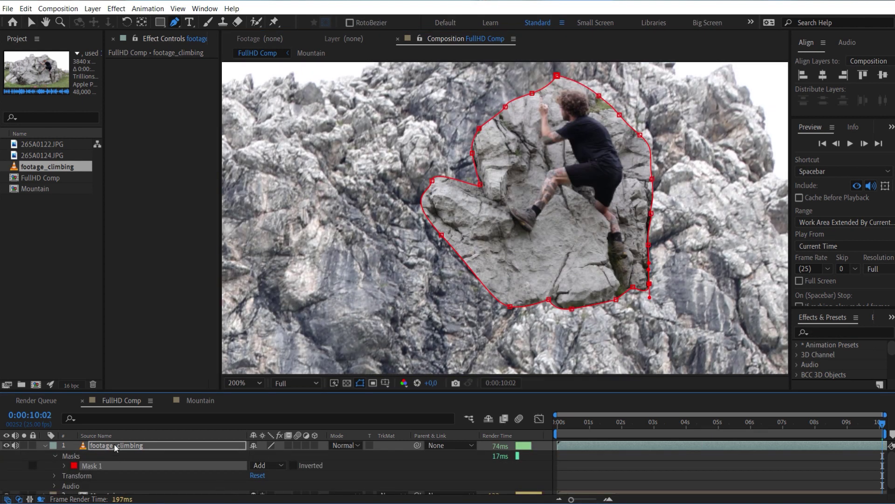
pyautogui.click(115, 446)
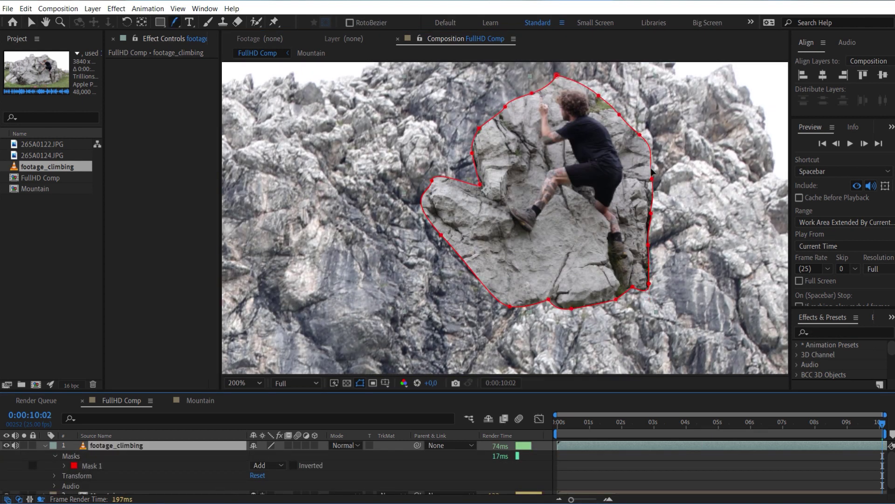
# Tighten the mask around the climber and parent footage_climbing to Mountain
pyautogui.click(653, 161)
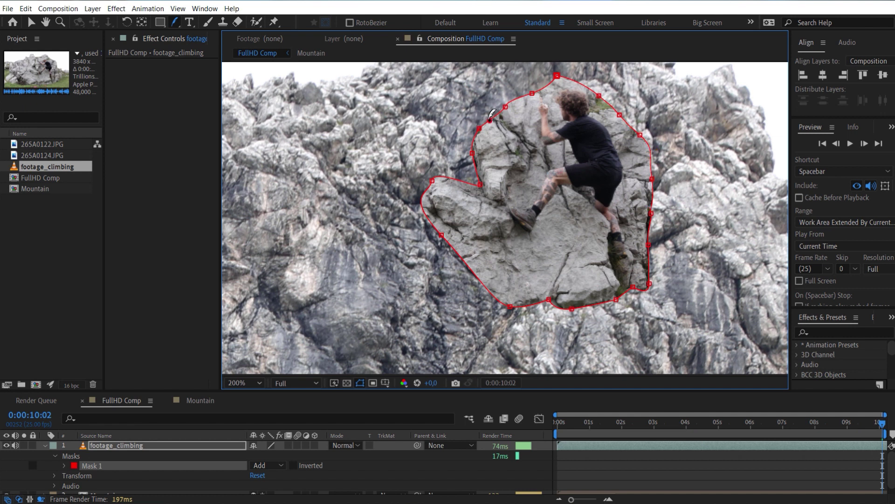
pyautogui.click(486, 114)
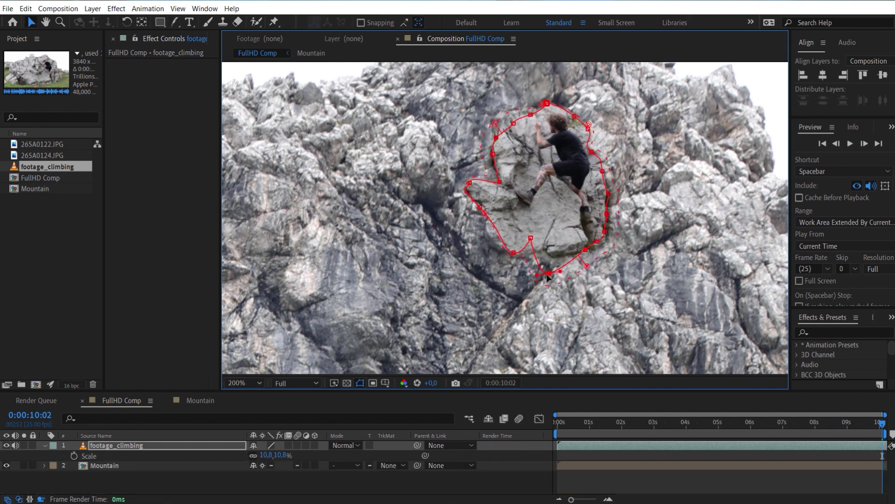
pyautogui.moveTo(548, 277); pyautogui.dragTo(553, 258)
pyautogui.moveTo(547, 104); pyautogui.dragTo(515, 136)
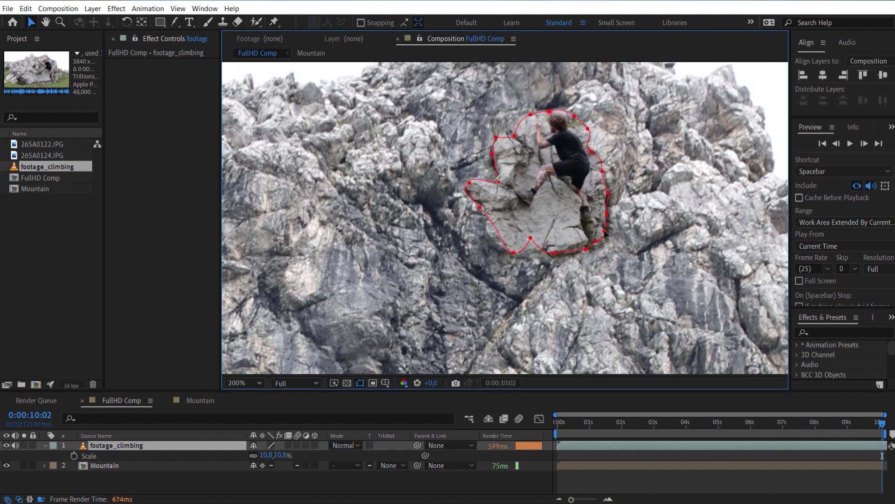
pyautogui.moveTo(598, 230); pyautogui.dragTo(585, 231)
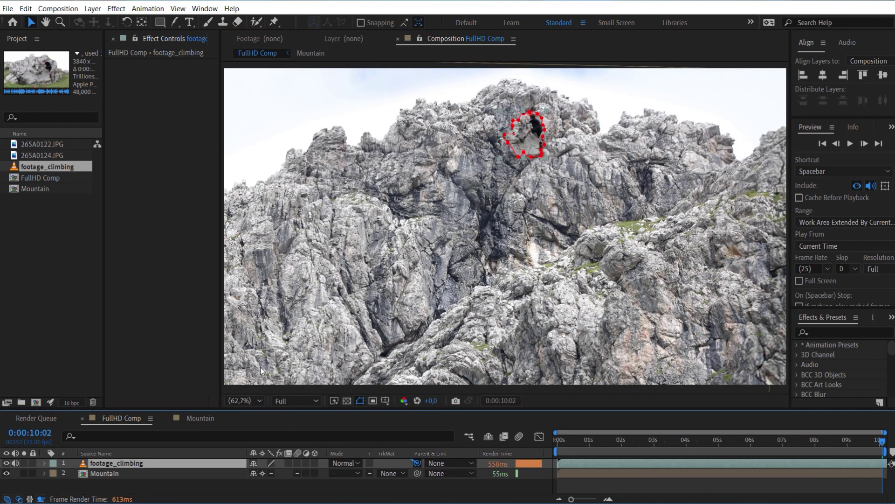
pyautogui.moveTo(417, 462); pyautogui.dragTo(116, 473)
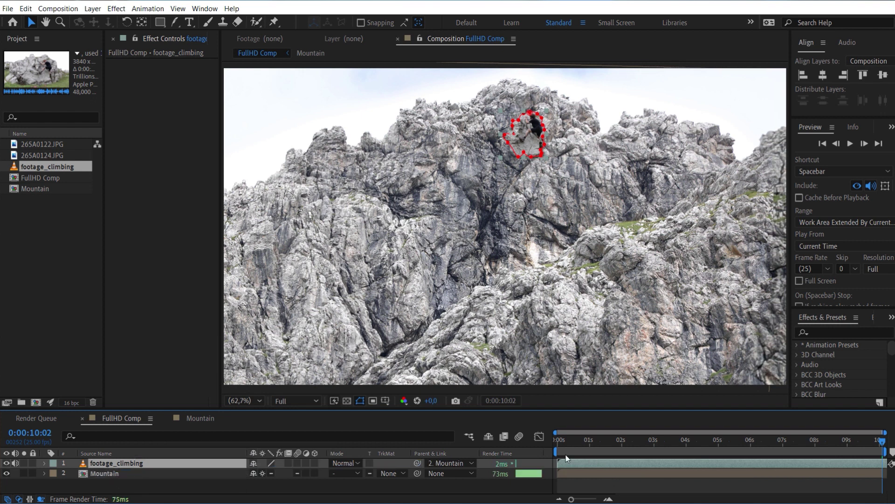
pyautogui.click(555, 441)
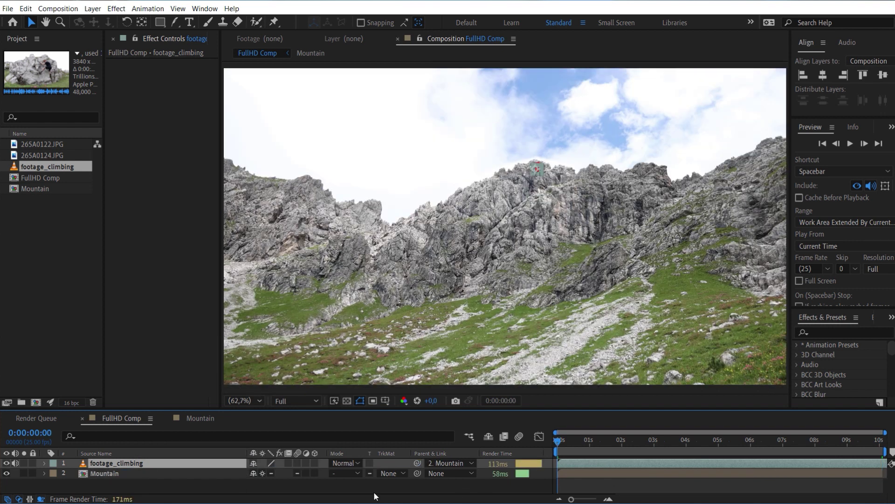
# Deselect the layers and play a preview of the climber-on-rock composite
pyautogui.hotkey('ctrl', 'Down')
pyautogui.press('space')
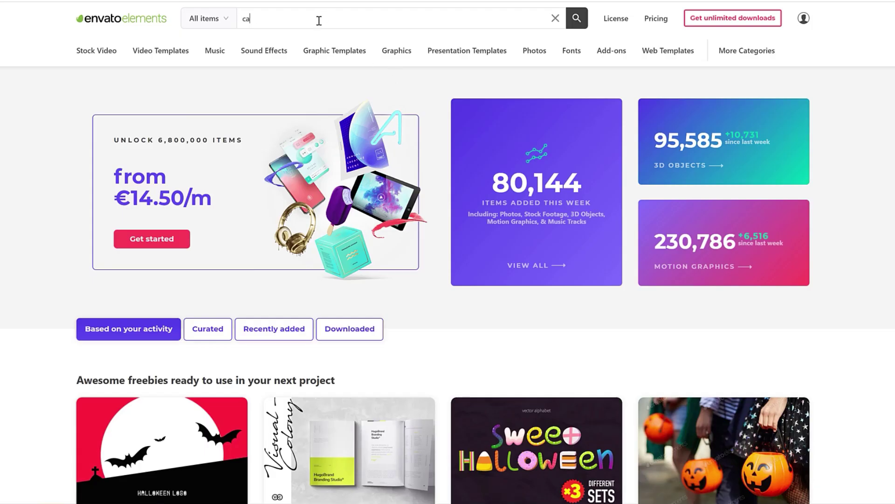
# Search 'cabin' and open the Cabin 3D model page
pyautogui.write('bin')
pyautogui.press('Return')
pyautogui.scroll(-15, 444, 248)
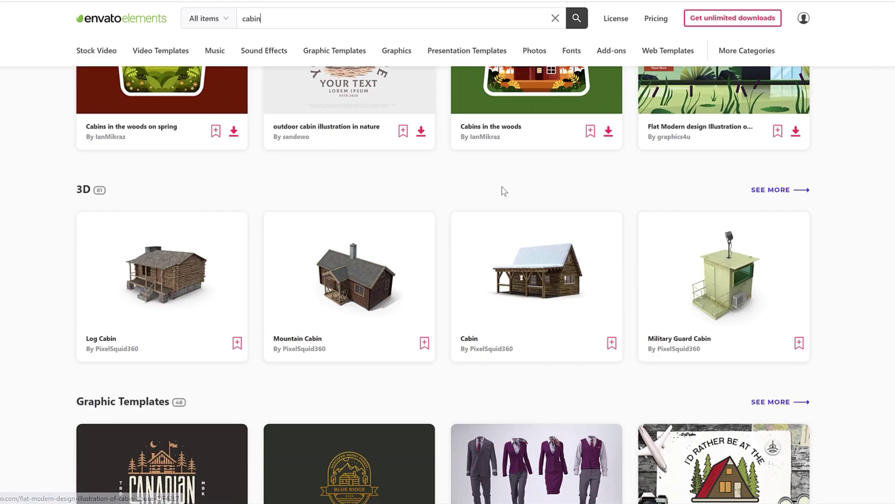
pyautogui.click(538, 257)
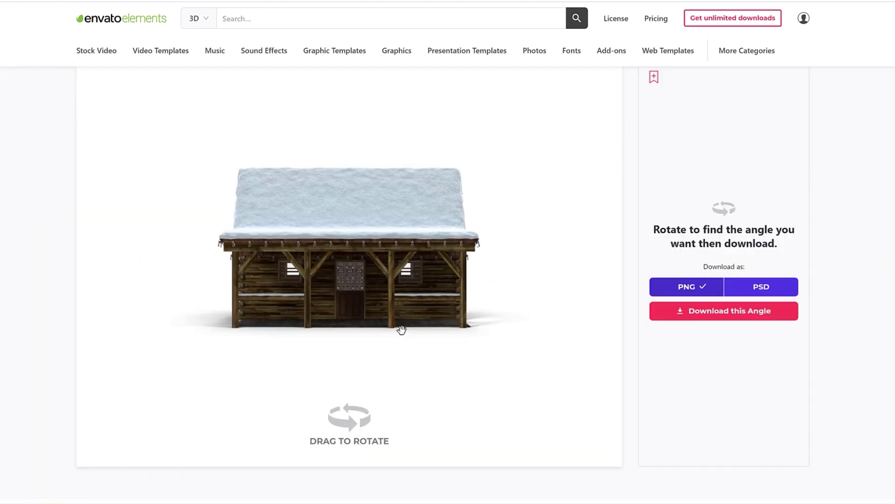
# Search 'animal greenscreen' and open the 5 Animals Walking Pack item
pyautogui.click(306, 20)
pyautogui.write('animal greenscreen')
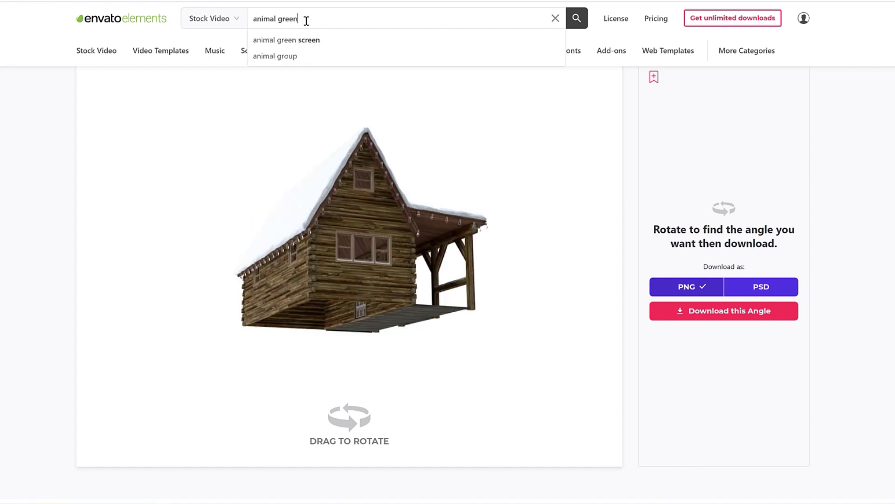
pyautogui.press('Return')
pyautogui.scroll(-2, 718, 234)
pyautogui.click(719, 233)
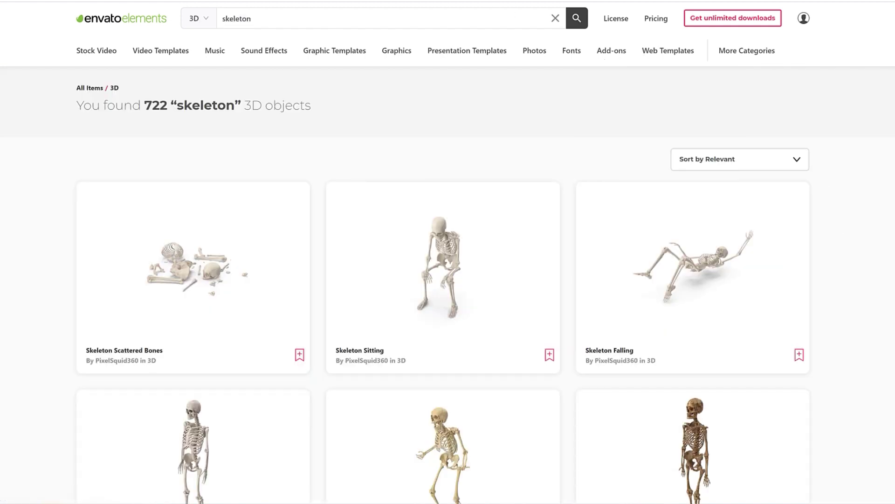
# Rotate the Skeleton Scattered Bones model and drag the image into FullHD Comp
pyautogui.scroll(-2, 443, 285)
pyautogui.scroll(-10, 443, 285)
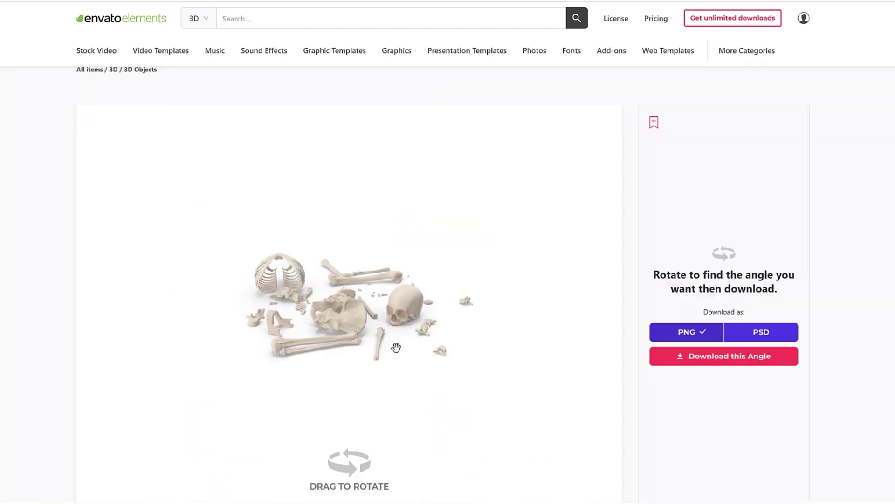
pyautogui.moveTo(396, 347); pyautogui.dragTo(432, 349)
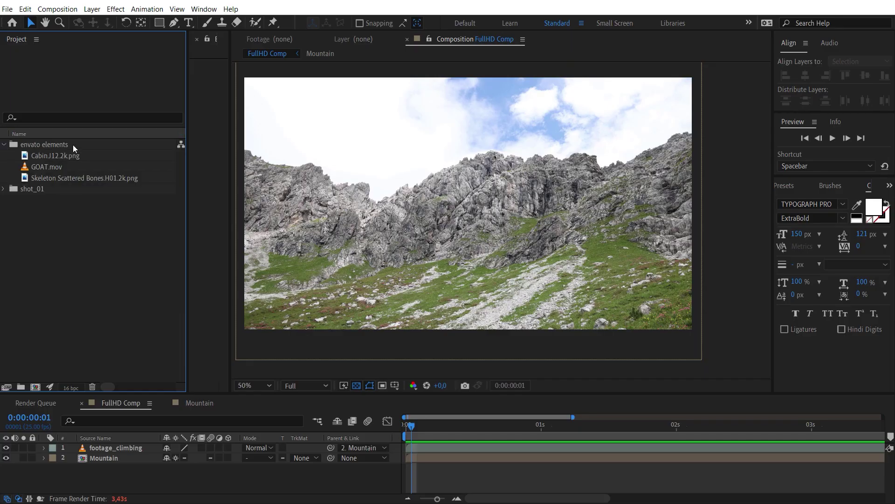
pyautogui.moveTo(47, 180); pyautogui.dragTo(427, 250)
# Apply Levels to GOAT.mov, raise Red Output Black to 4,7%, and return Channel to RGB
pyautogui.press(',')
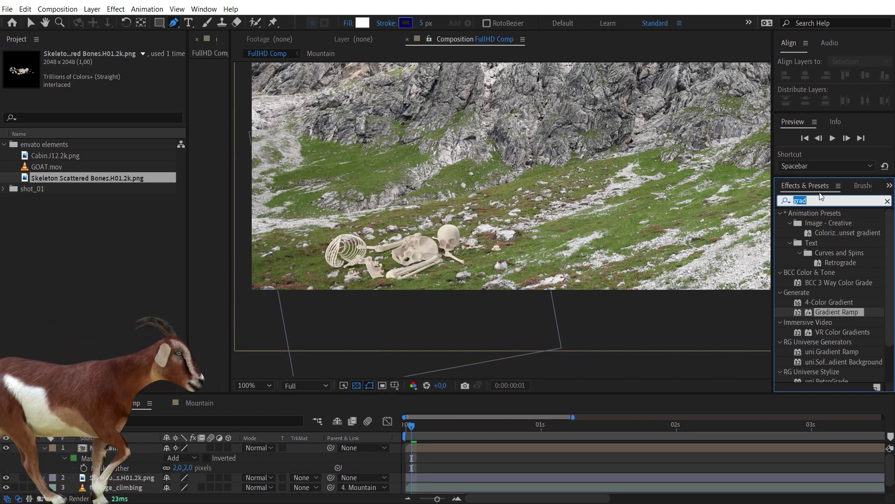
pyautogui.click(821, 198)
pyautogui.write('lelvels')
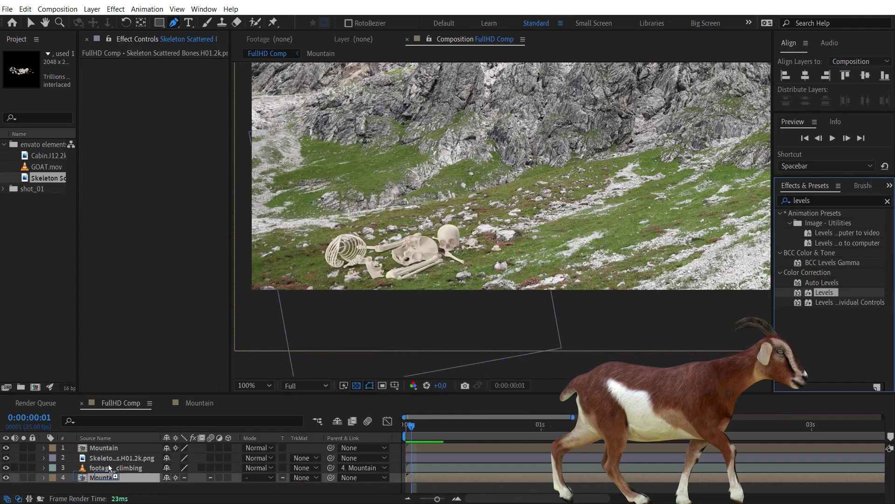
pyautogui.moveTo(824, 292); pyautogui.dragTo(233, 147)
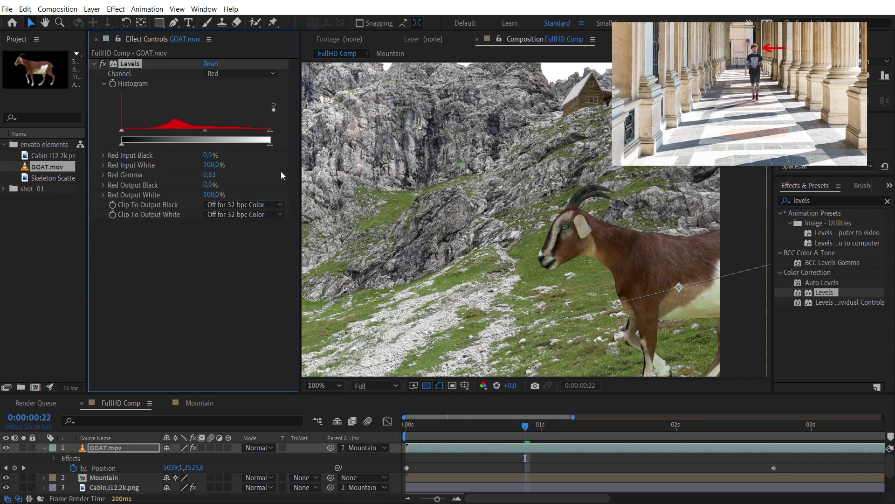
pyautogui.moveTo(121, 143); pyautogui.dragTo(128, 143)
pyautogui.click(243, 73)
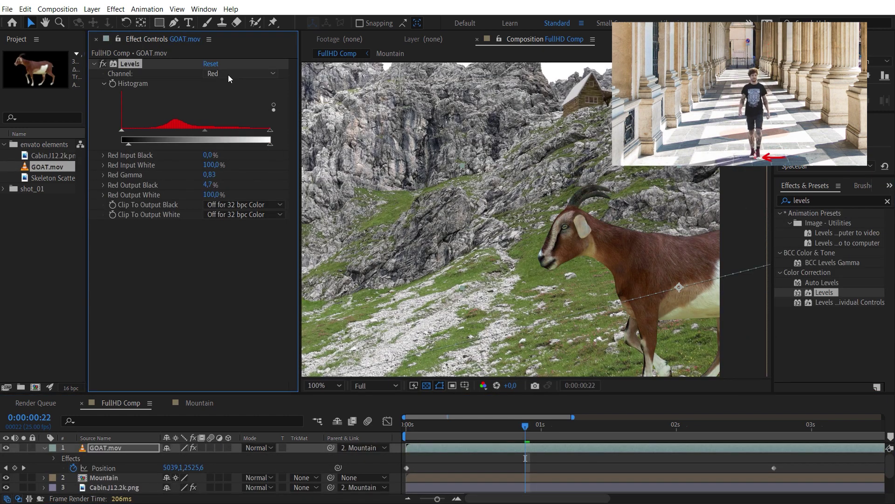
pyautogui.click(228, 86)
pyautogui.scroll(-3, 671, 345)
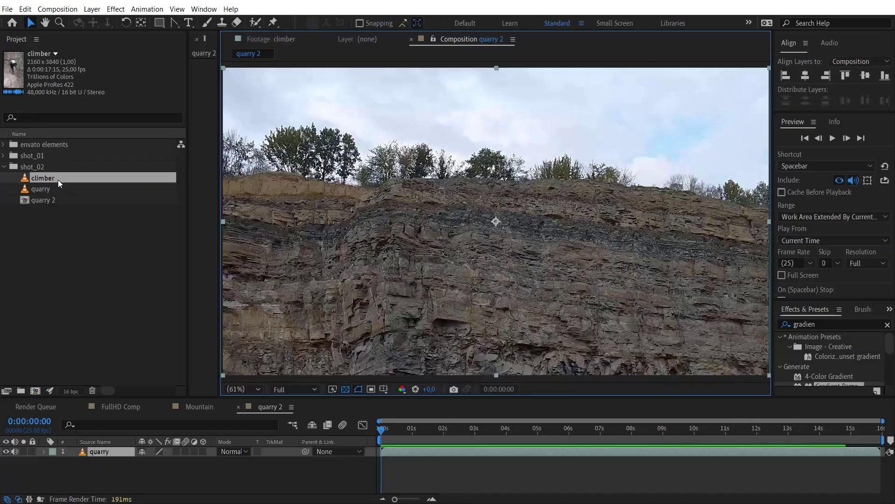
# Add the climber footage to quarry 2, shrink it, and move it onto the quarry wall
pyautogui.moveTo(57, 180); pyautogui.dragTo(528, 239)
pyautogui.press(',')
pyautogui.press(',')
pyautogui.press(',')
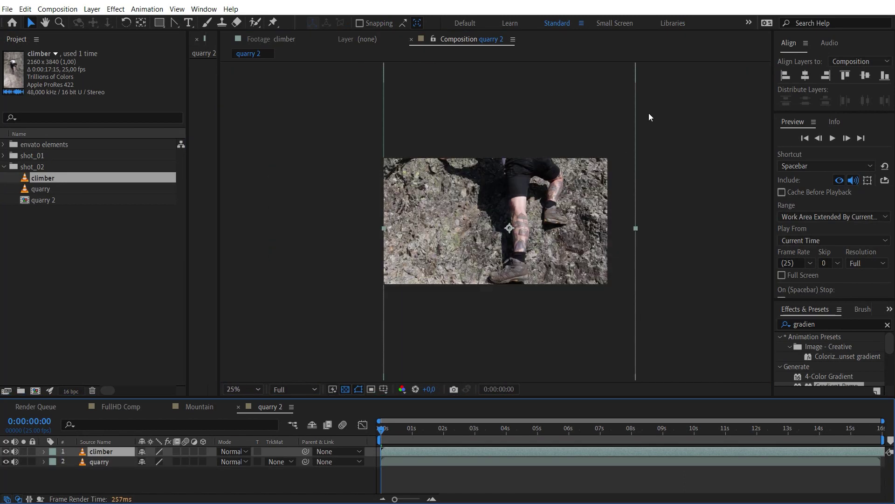
pyautogui.moveTo(636, 228); pyautogui.dragTo(607, 208)
pyautogui.press('.')
pyautogui.press('.')
pyautogui.press('.')
pyautogui.press('.')
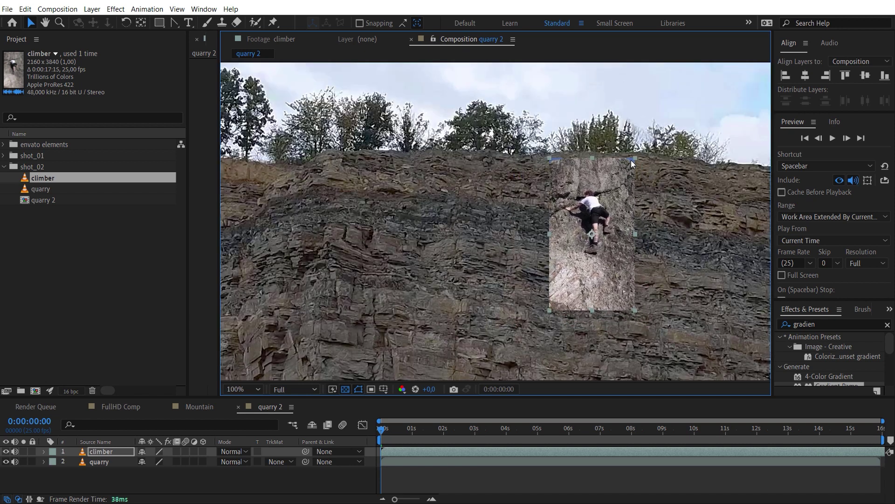
pyautogui.moveTo(635, 309); pyautogui.dragTo(637, 310)
pyautogui.moveTo(613, 253); pyautogui.dragTo(595, 253)
# Turn off the audio of both the quarry and climber layers
pyautogui.click(667, 273)
pyautogui.scroll(-2, 636, 266)
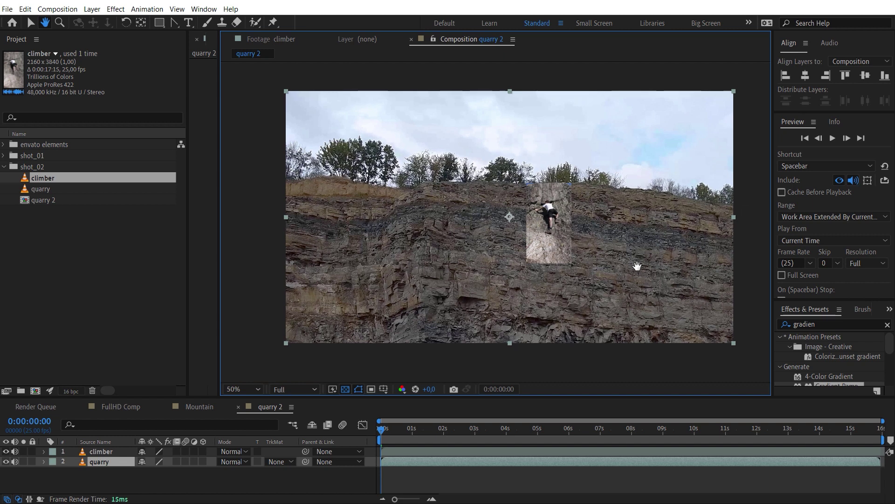
pyautogui.scroll(2, 668, 274)
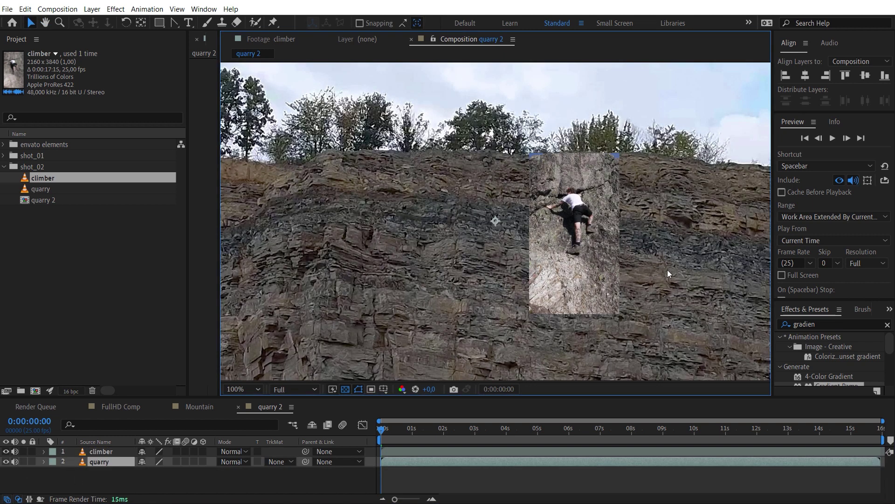
pyautogui.scroll(-2, 667, 270)
pyautogui.press('h')
pyautogui.moveTo(619, 271); pyautogui.dragTo(639, 265)
pyautogui.press('v')
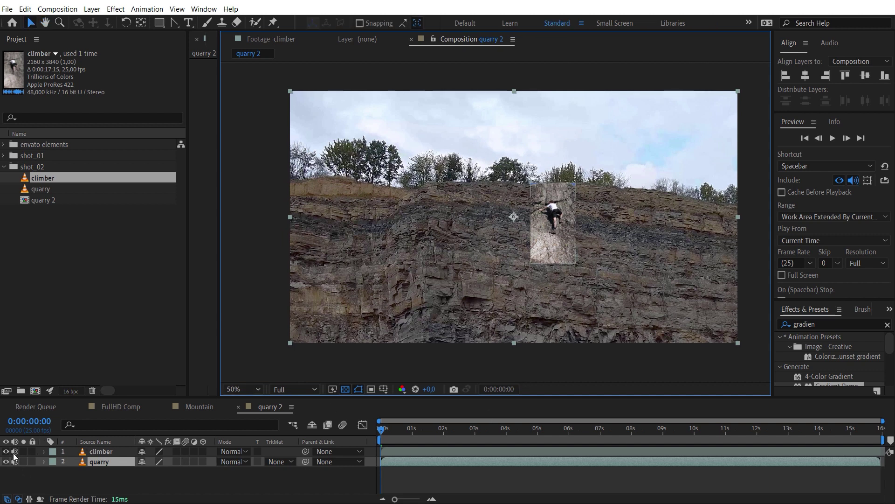
pyautogui.moveTo(14, 457); pyautogui.dragTo(15, 470)
pyautogui.click(412, 451)
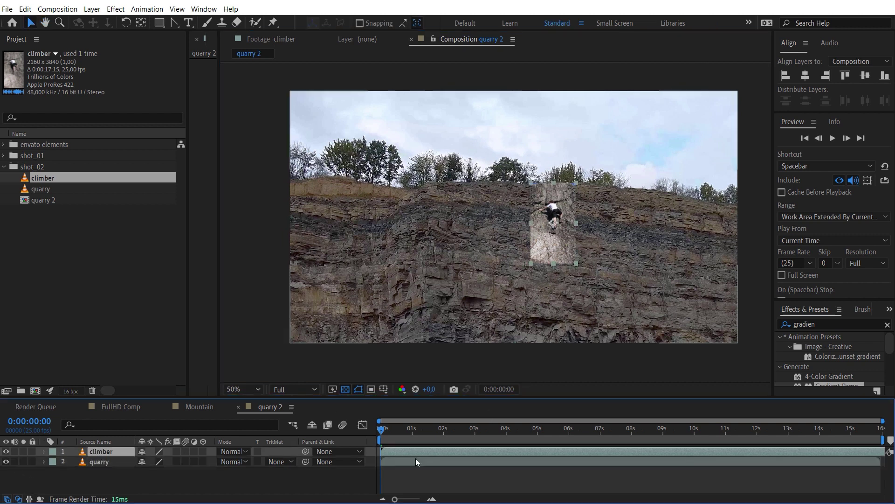
# In the climber's layer viewer, paint the climber's body with the Roto Brush as foreground
pyautogui.doubleClick(418, 453)
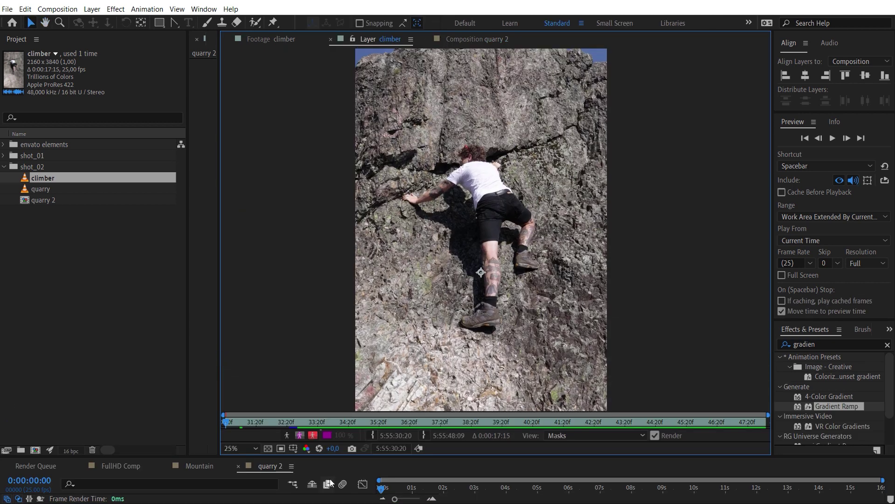
pyautogui.scroll(3, 369, 342)
pyautogui.scroll(-2, 368, 342)
pyautogui.click(256, 22)
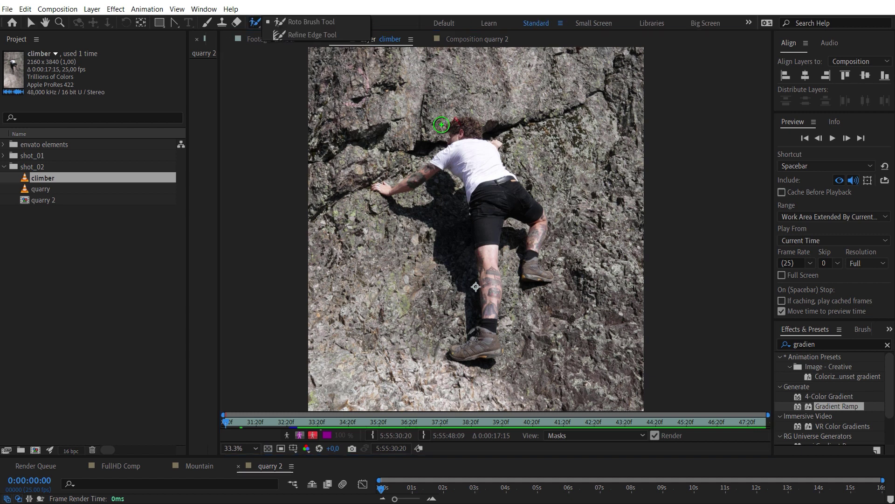
pyautogui.moveTo(465, 131)
pyautogui.mouseDown()
pyautogui.moveTo(466, 151)
pyautogui.moveTo(452, 154)
pyautogui.moveTo(480, 194)
pyautogui.mouseUp()
pyautogui.moveTo(481, 331); pyautogui.dragTo(482, 331)
pyautogui.scroll(3, 452, 137)
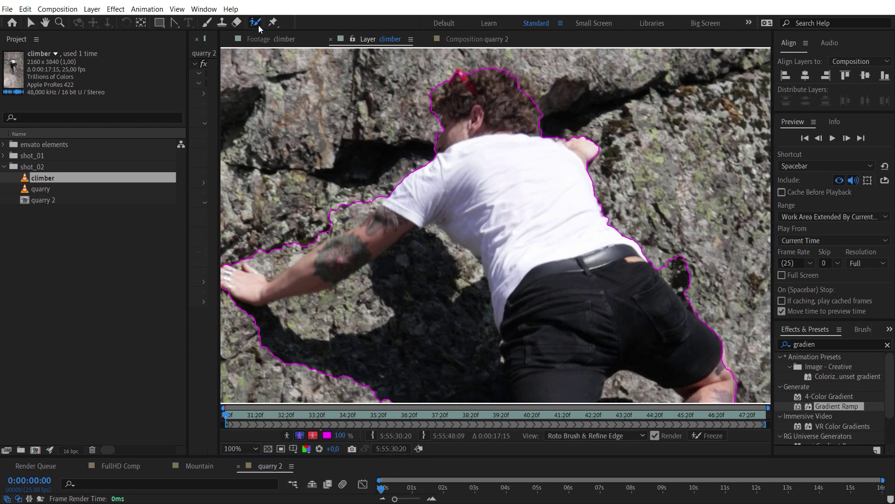
# Refine the matte edge around the hair and subtract the rock between the legs
pyautogui.click(259, 25)
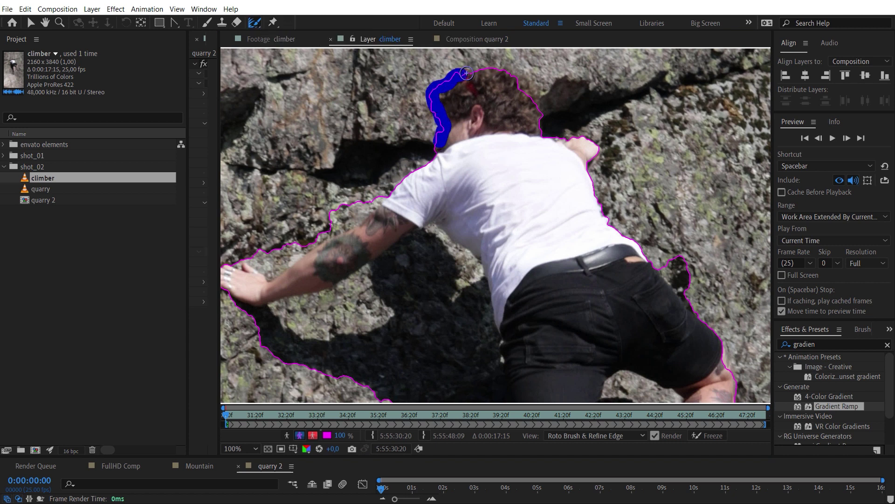
pyautogui.moveTo(536, 110); pyautogui.dragTo(539, 116)
pyautogui.scroll(1, 428, 160)
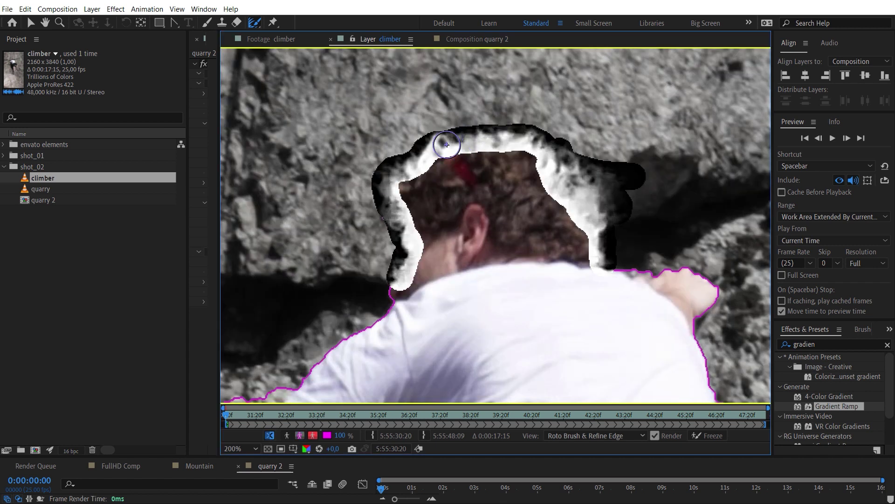
pyautogui.scroll(-4, 442, 215)
pyautogui.press('h')
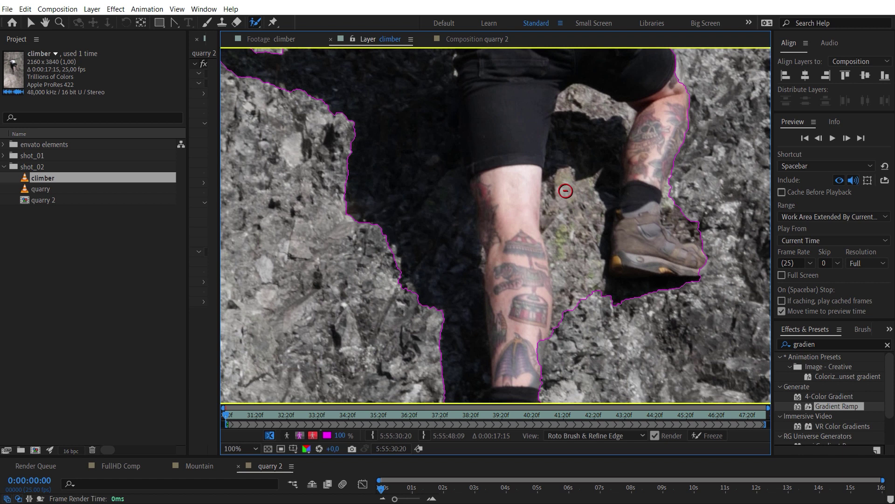
pyautogui.moveTo(577, 282); pyautogui.dragTo(580, 293)
pyautogui.press(',')
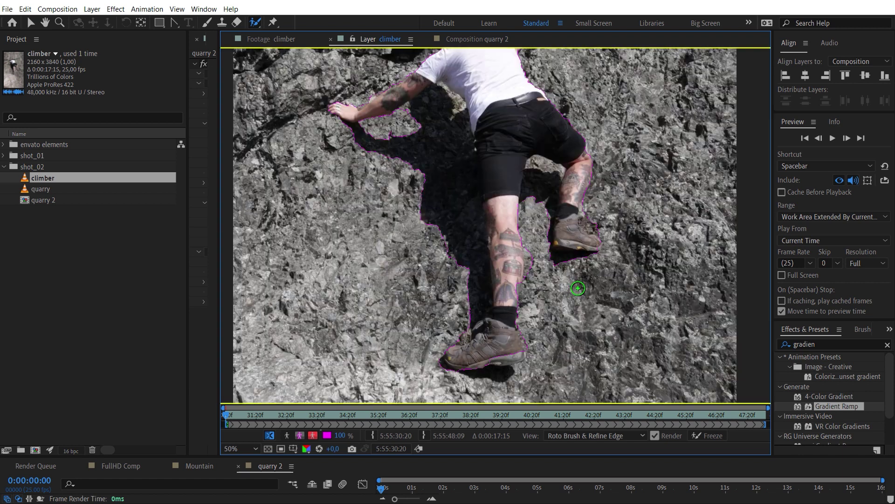
# Recentre the roto-cut climber in the viewer
pyautogui.moveTo(552, 205)
pyautogui.mouseDown()
pyautogui.moveTo(564, 281)
pyautogui.moveTo(548, 192)
pyautogui.mouseUp()
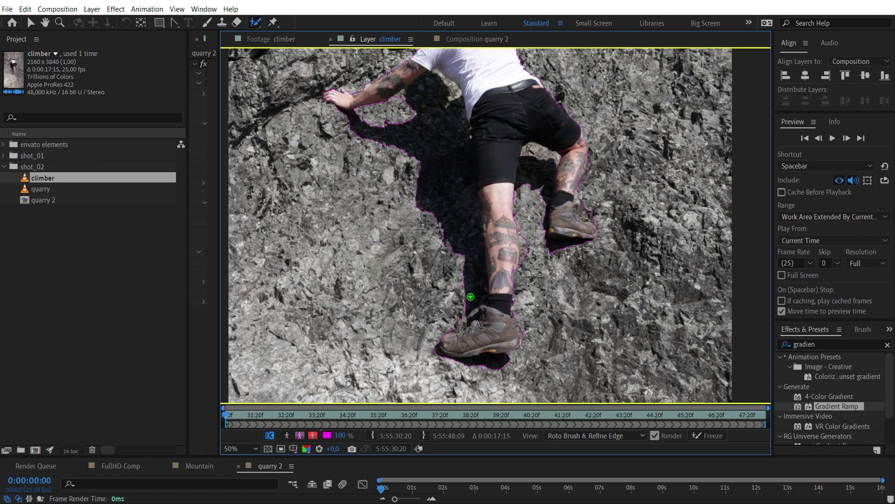
pyautogui.scroll(-2, 470, 296)
pyautogui.scroll(2, 505, 225)
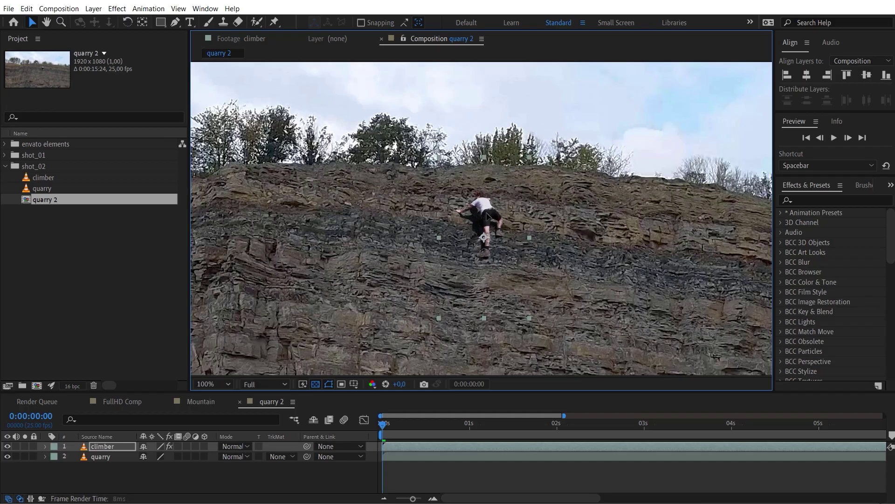
# Nudge the climber left, check each layer on its own, then show both layers again
pyautogui.moveTo(488, 216); pyautogui.dragTo(483, 195)
pyautogui.click(7, 457)
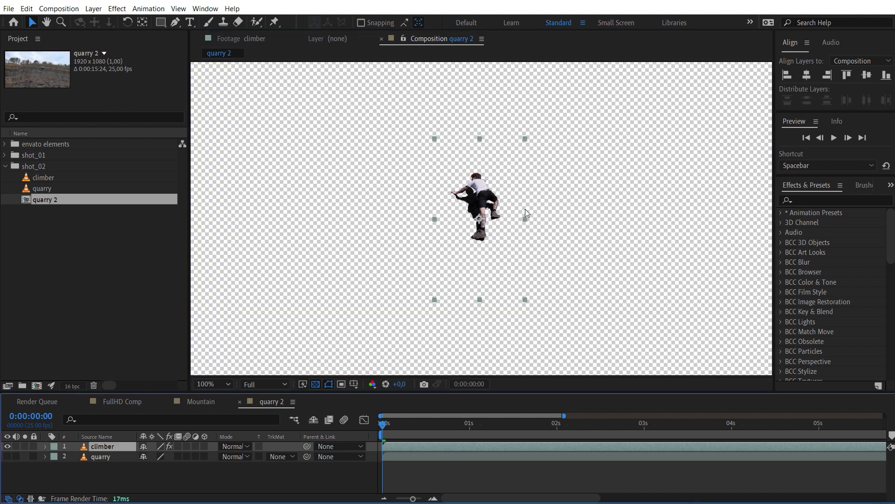
pyautogui.press(',')
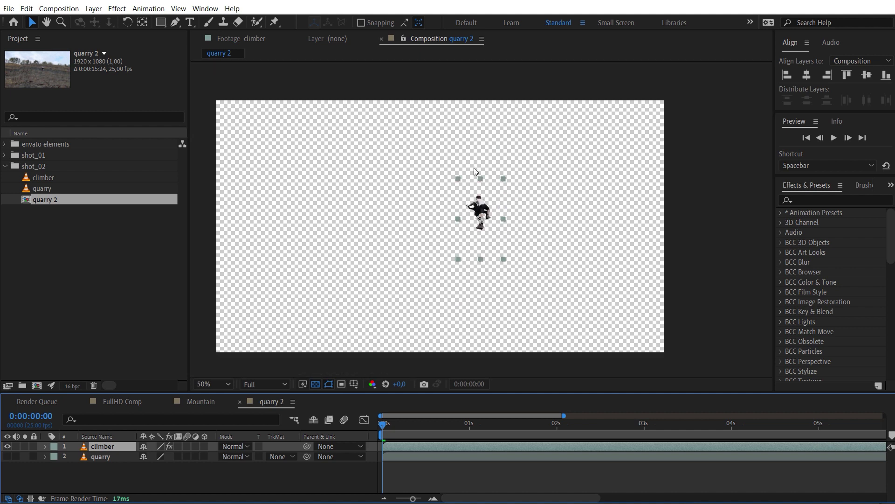
pyautogui.keyDown('alt'); pyautogui.click(8, 457); pyautogui.keyUp('alt')
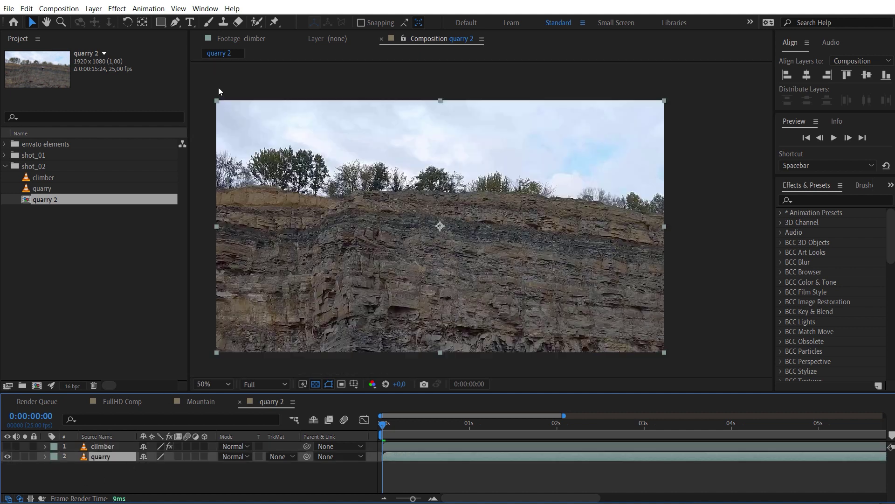
pyautogui.click(100, 446)
pyautogui.click(7, 447)
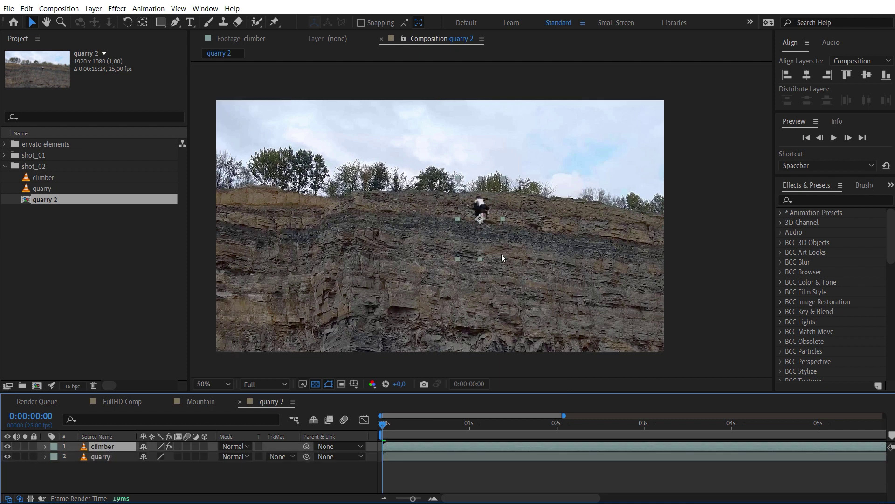
# Pre-compose the climber into a 'Tracking Footage' comp with all attributes moved into it
pyautogui.click(93, 9)
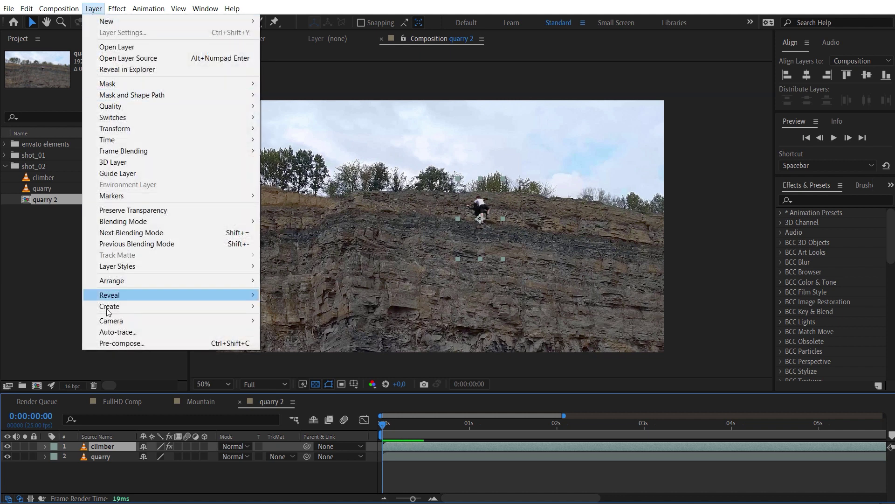
pyautogui.click(120, 344)
pyautogui.write('Tracking Footage')
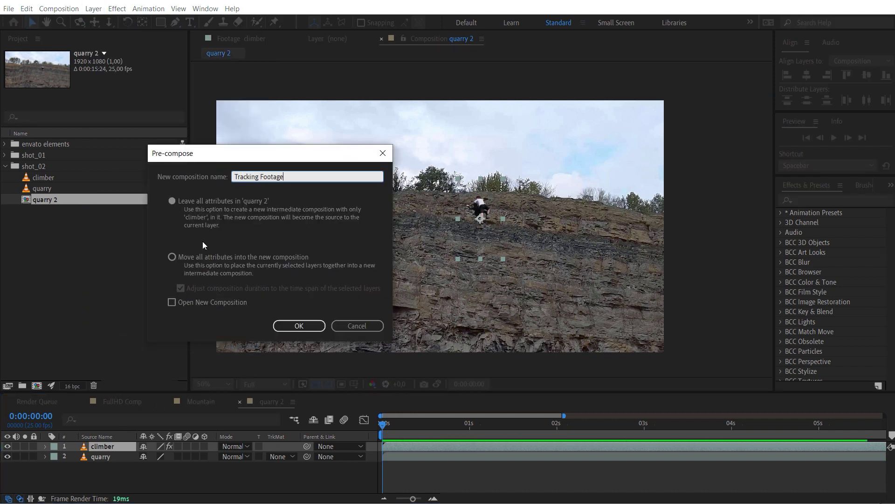
pyautogui.click(172, 259)
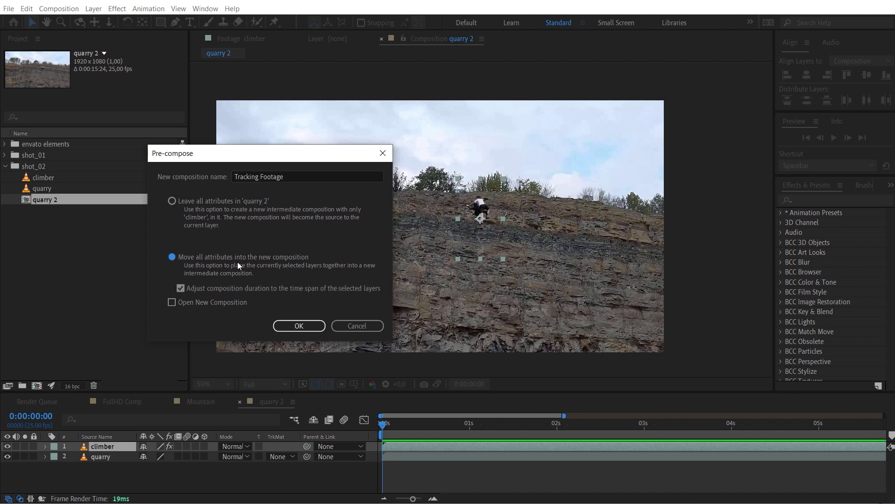
pyautogui.click(291, 330)
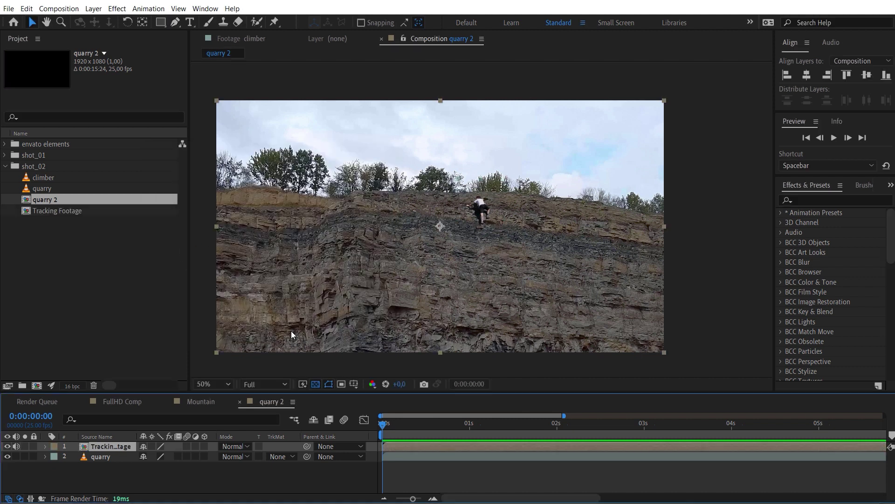
pyautogui.click(7, 457)
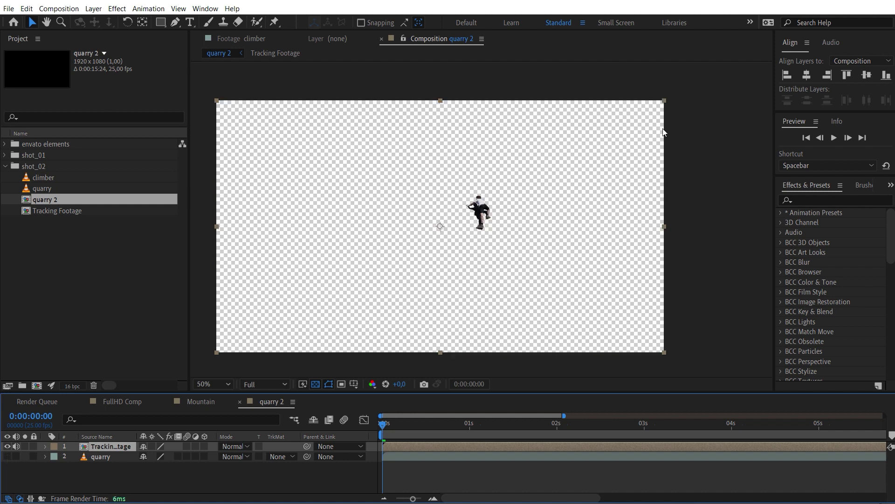
pyautogui.click(7, 456)
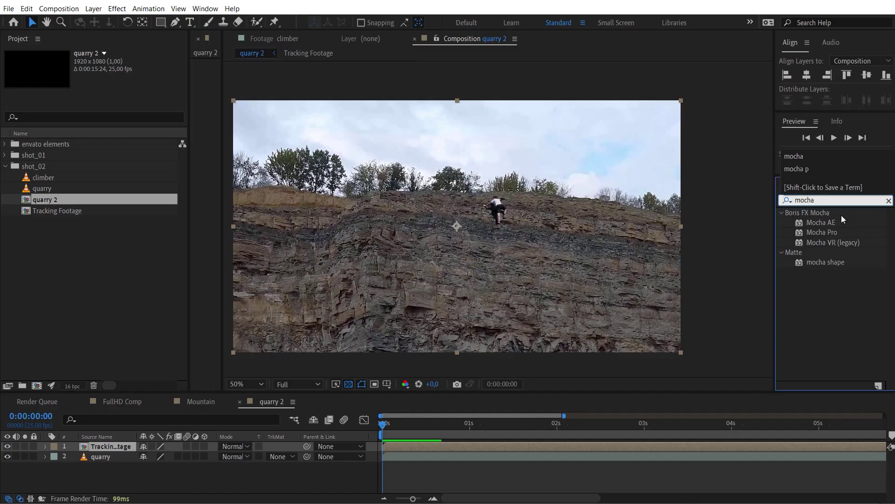
# Apply the Mocha AE effect to the quarry layer and launch Mocha
pyautogui.moveTo(820, 223); pyautogui.dragTo(112, 460)
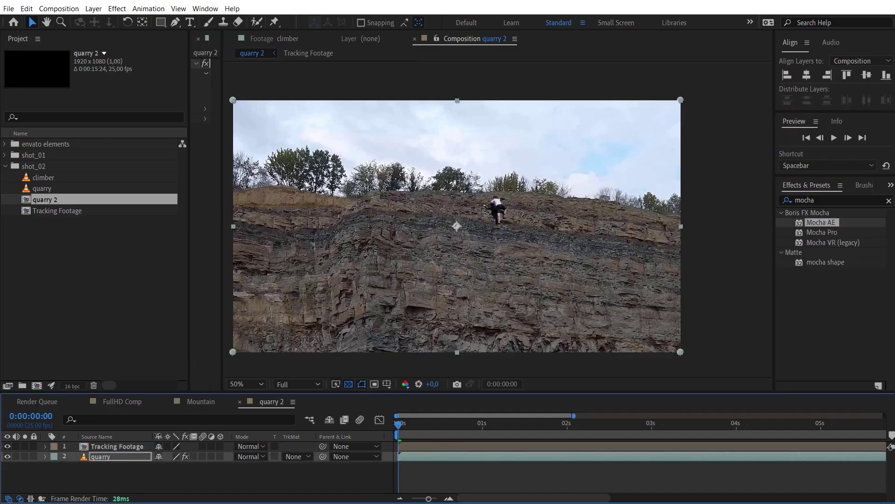
pyautogui.moveTo(223, 159); pyautogui.dragTo(263, 159)
pyautogui.moveTo(188, 159); pyautogui.dragTo(103, 159)
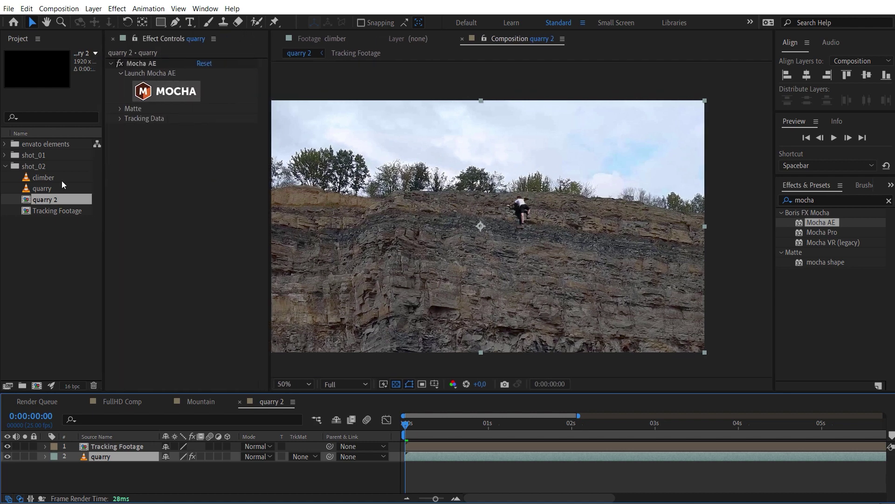
pyautogui.click(169, 91)
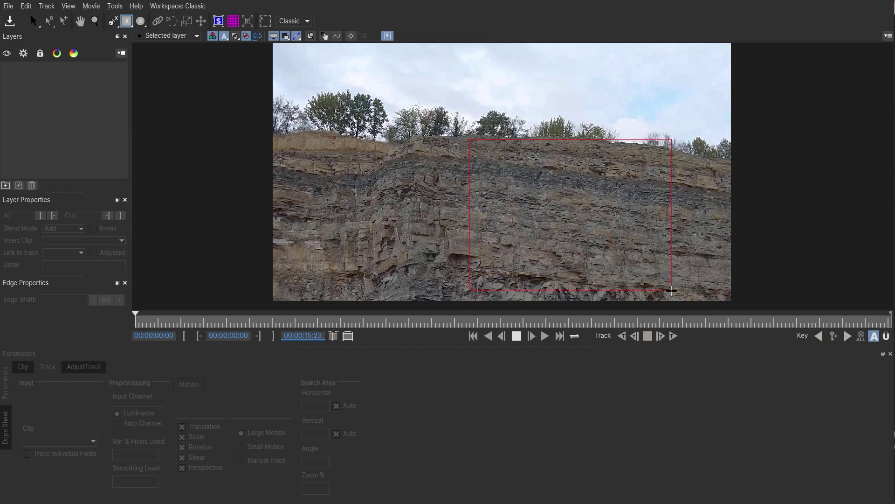
# Close the shape on the rock patch, pull its top-right corner down, and track forward
pyautogui.rightClick(671, 290)
pyautogui.moveTo(672, 145); pyautogui.dragTo(671, 153)
pyautogui.click(674, 336)
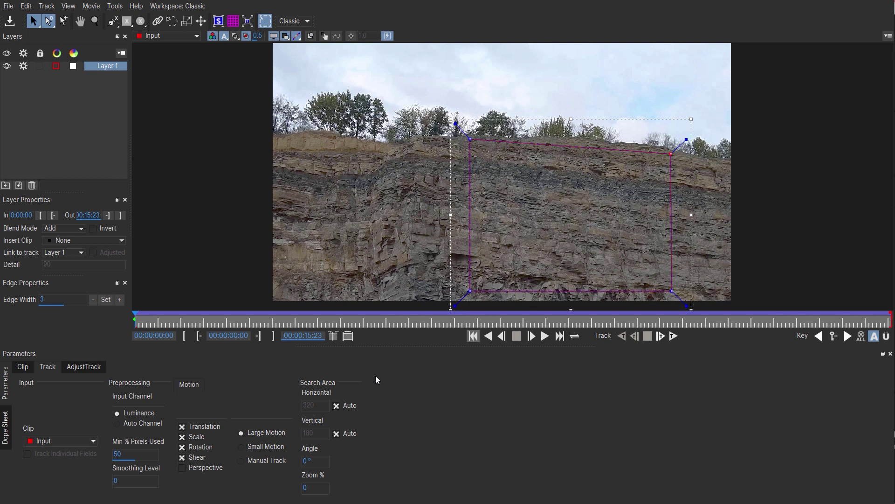
# Show Layer 1's surface, align it to the full clip frame, and zoom out to check corners
pyautogui.click(221, 26)
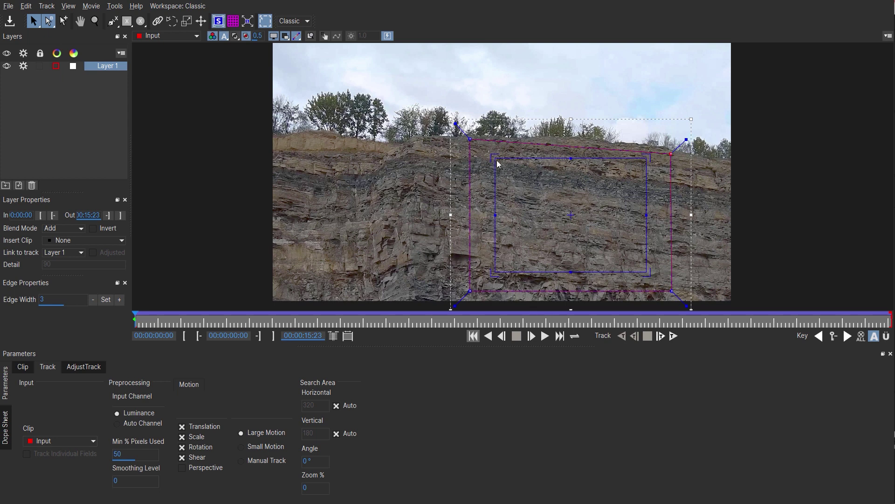
pyautogui.click(249, 24)
pyautogui.press('z')
pyautogui.moveTo(339, 148); pyautogui.dragTo(300, 74)
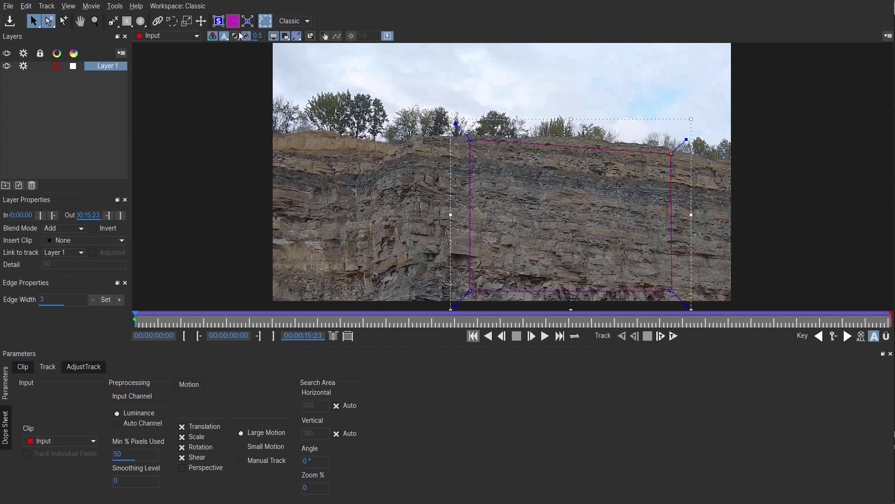
pyautogui.click(220, 24)
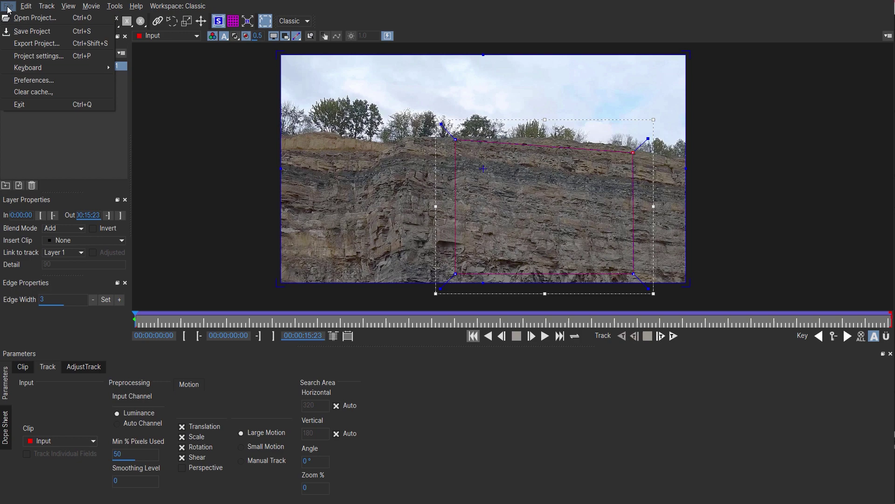
# Save the Mocha project and create track data from Layer 1
pyautogui.click(32, 31)
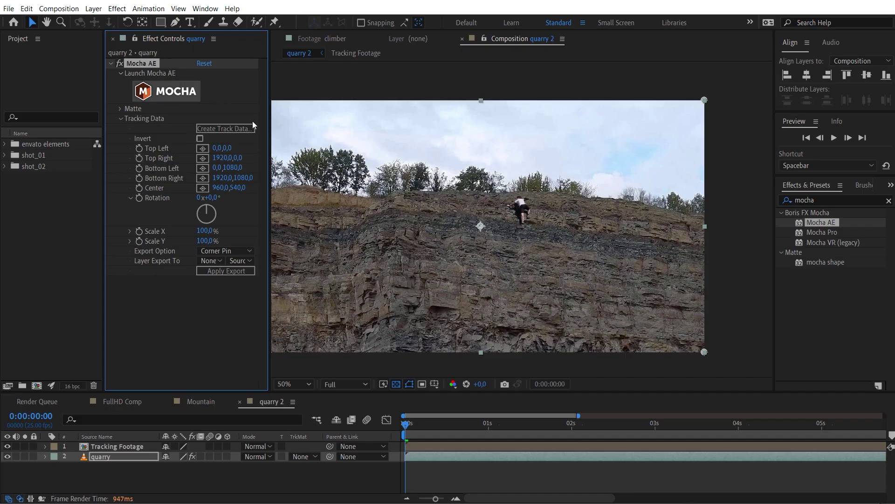
pyautogui.click(248, 127)
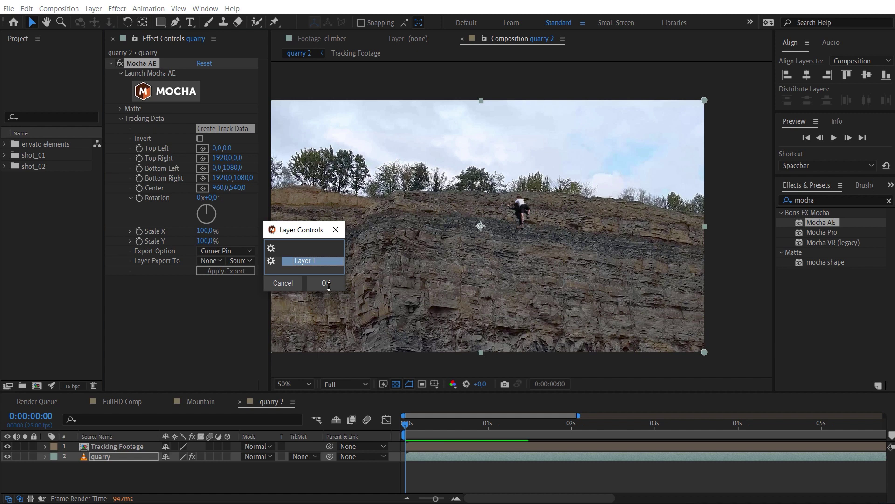
pyautogui.click(327, 283)
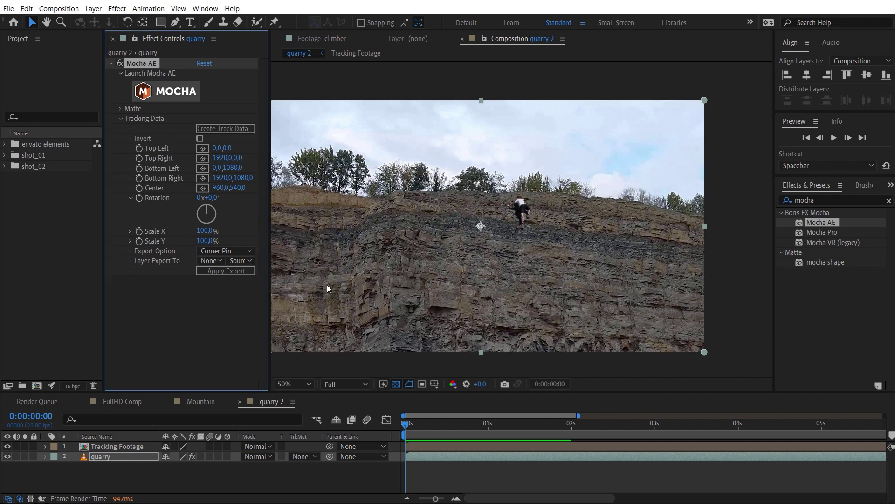
# Export the track as Corner Pin (Support Motion Blur) to the Tracking Footage layer
pyautogui.moveTo(270, 239); pyautogui.dragTo(307, 245)
pyautogui.click(271, 253)
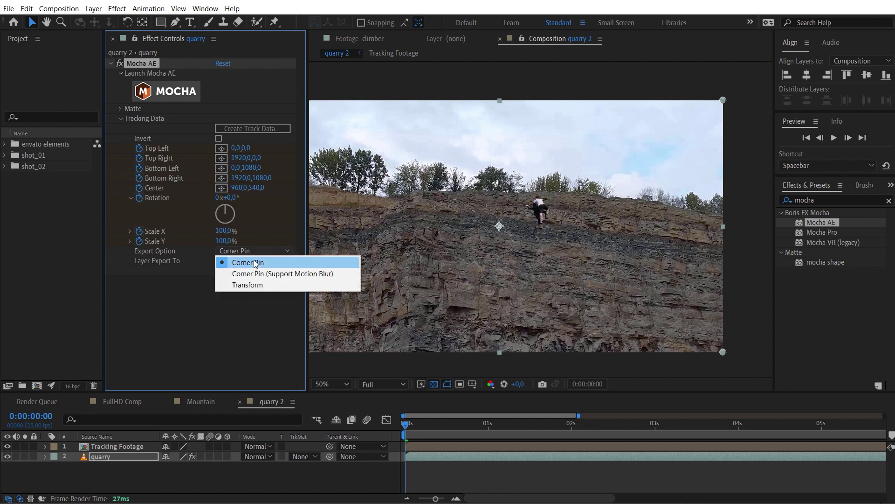
pyautogui.click(317, 276)
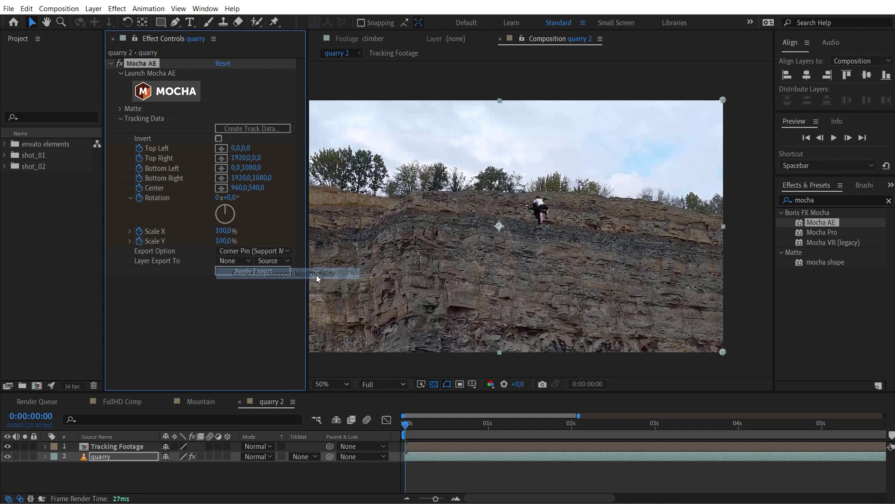
pyautogui.click(241, 260)
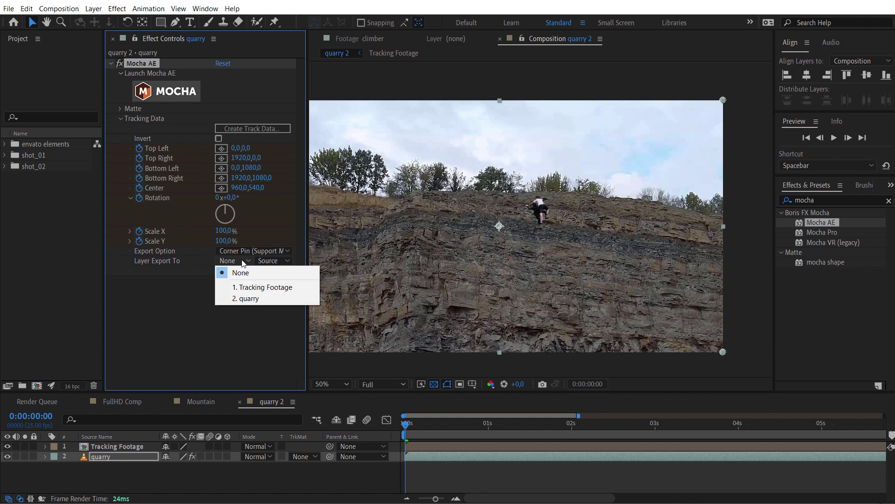
pyautogui.click(264, 287)
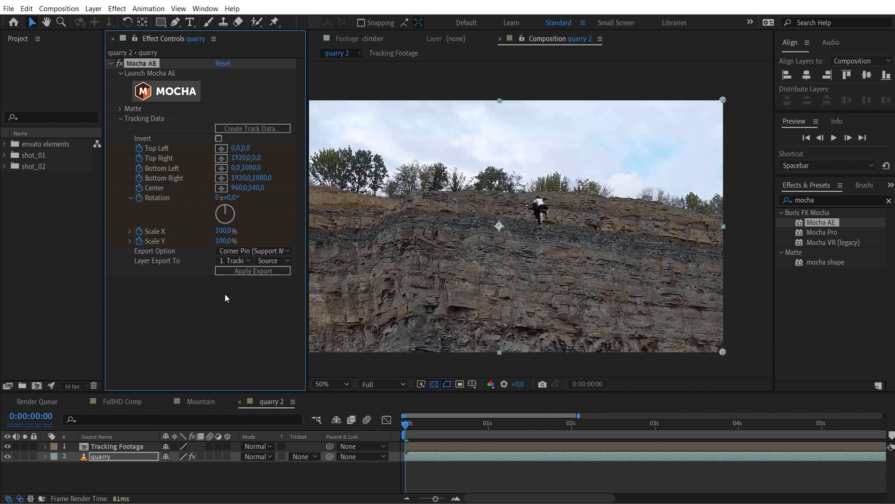
pyautogui.click(275, 271)
# Narrow the Effect Controls panel and play a preview of the corner-pinned composite
pyautogui.moveTo(306, 206); pyautogui.dragTo(166, 205)
pyautogui.press('space')
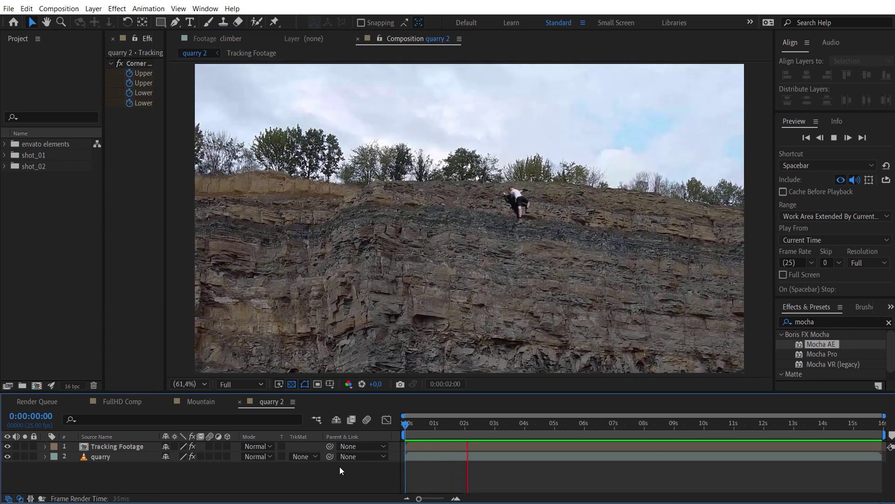